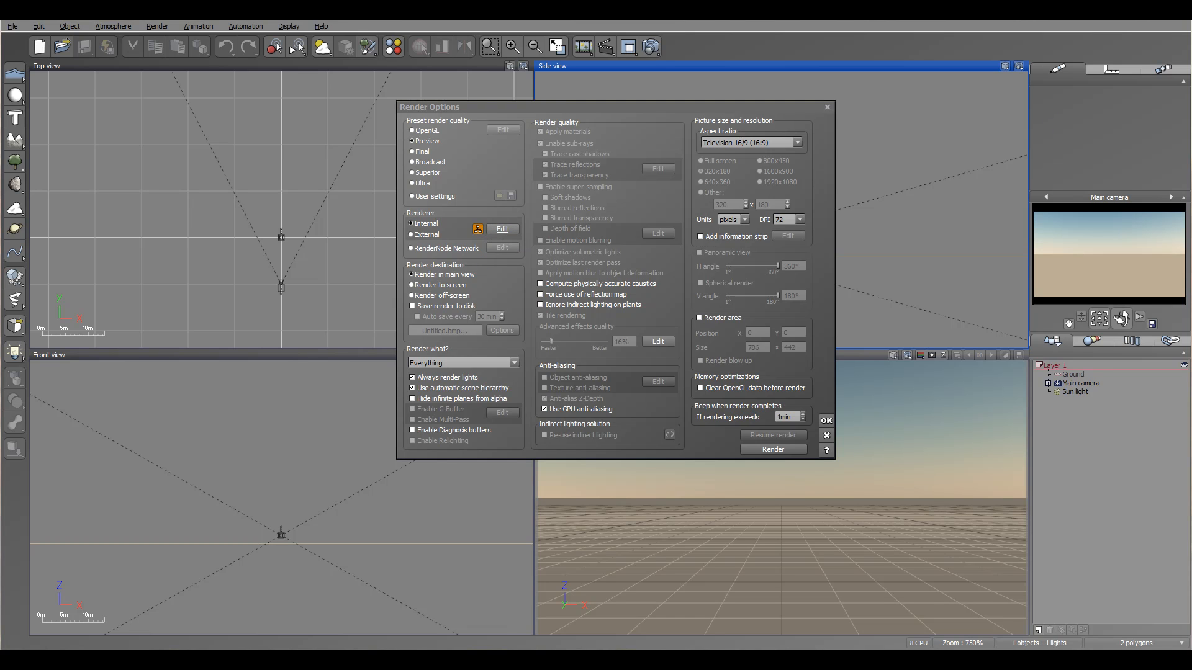
# Step: Review the HyperVue Network Rendering Manager configuration window and close it without changing its settings
pyautogui.moveTo(545, 251); pyautogui.dragTo(598, 238)
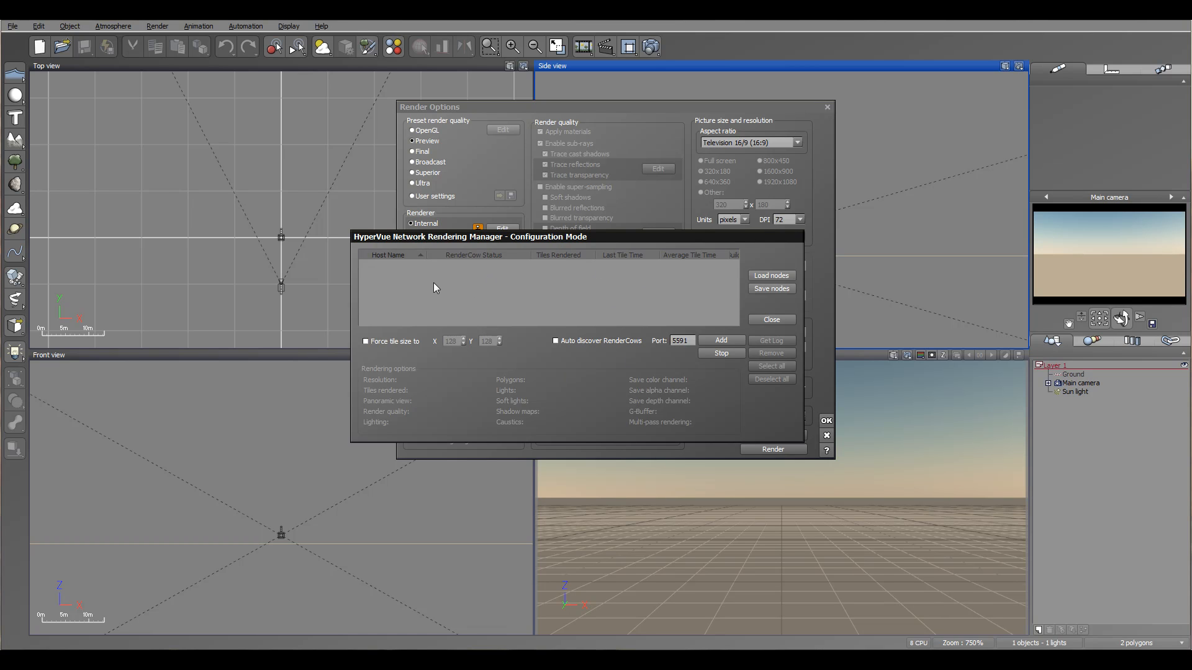
pyautogui.moveTo(543, 240); pyautogui.dragTo(494, 257)
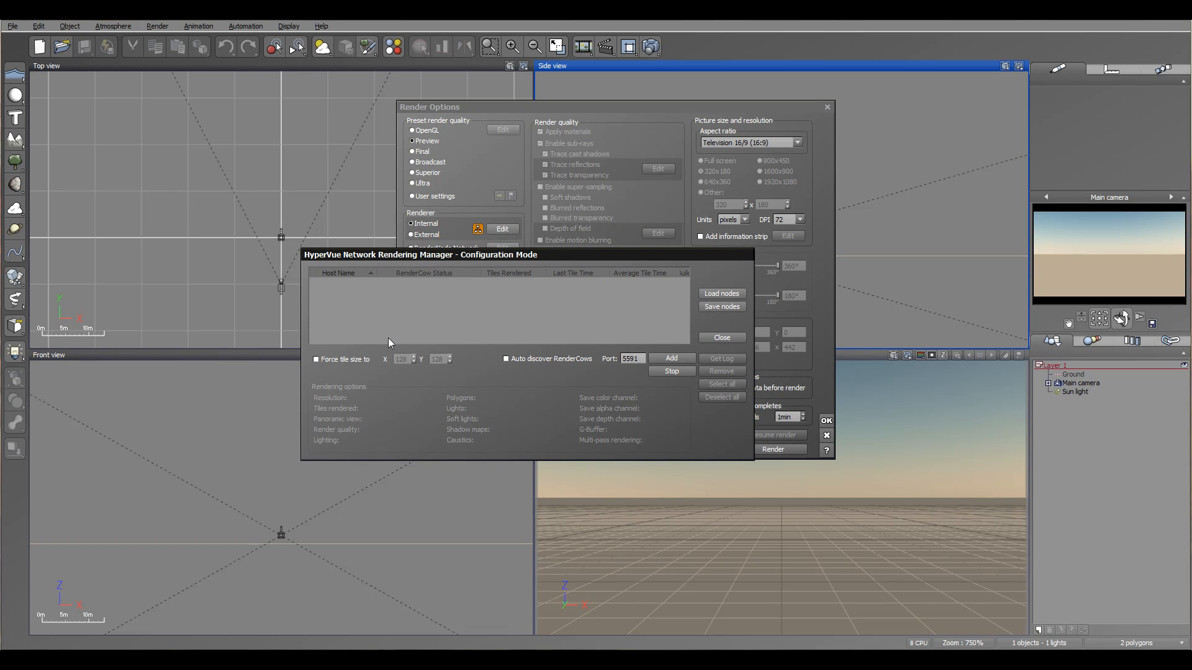
pyautogui.click(722, 339)
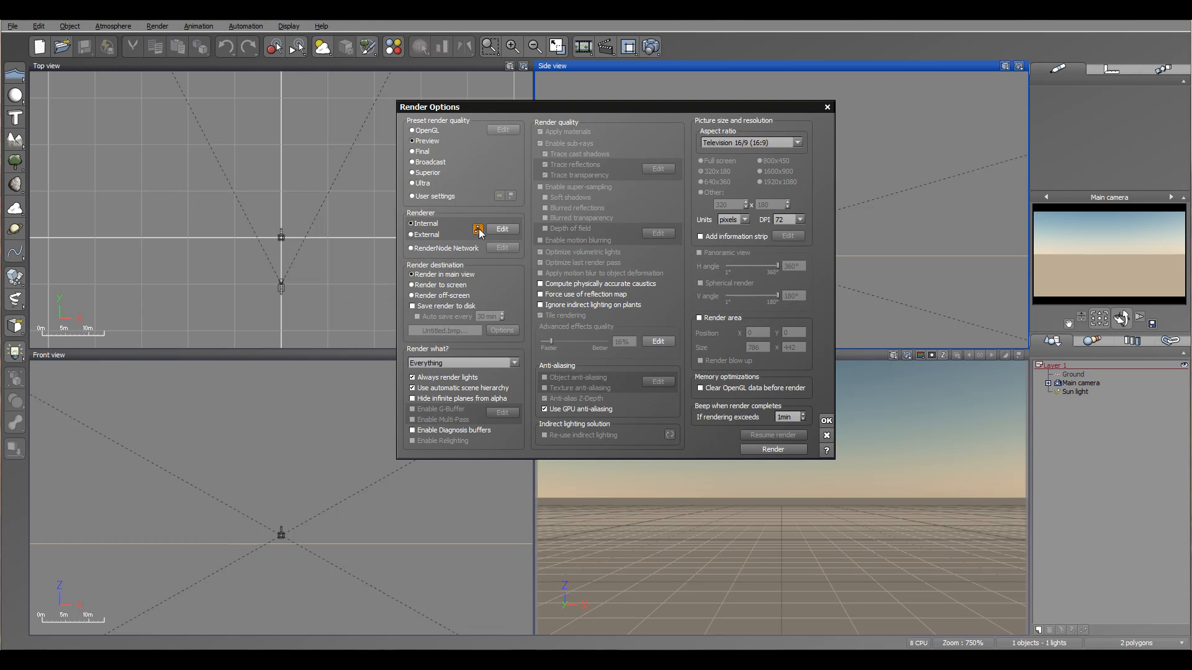
# Step: Try the External and RenderNode Network renderers, inspect the RenderNode Network options, and switch the renderer back to Internal
pyautogui.click(422, 236)
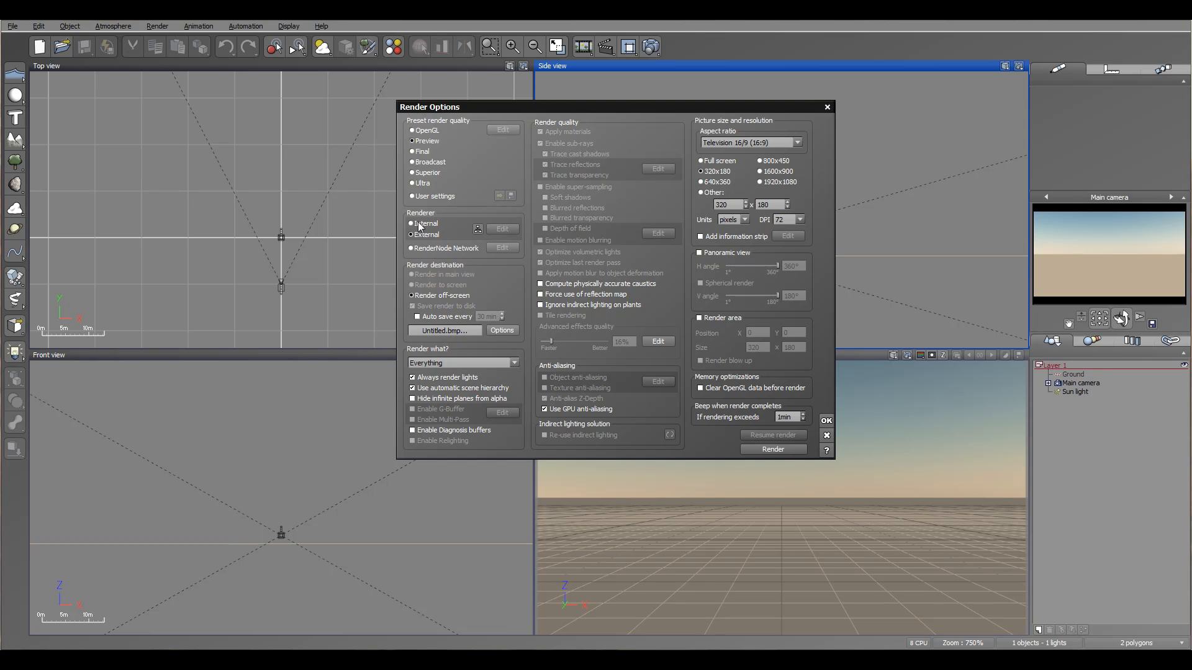
pyautogui.click(411, 248)
pyautogui.click(501, 248)
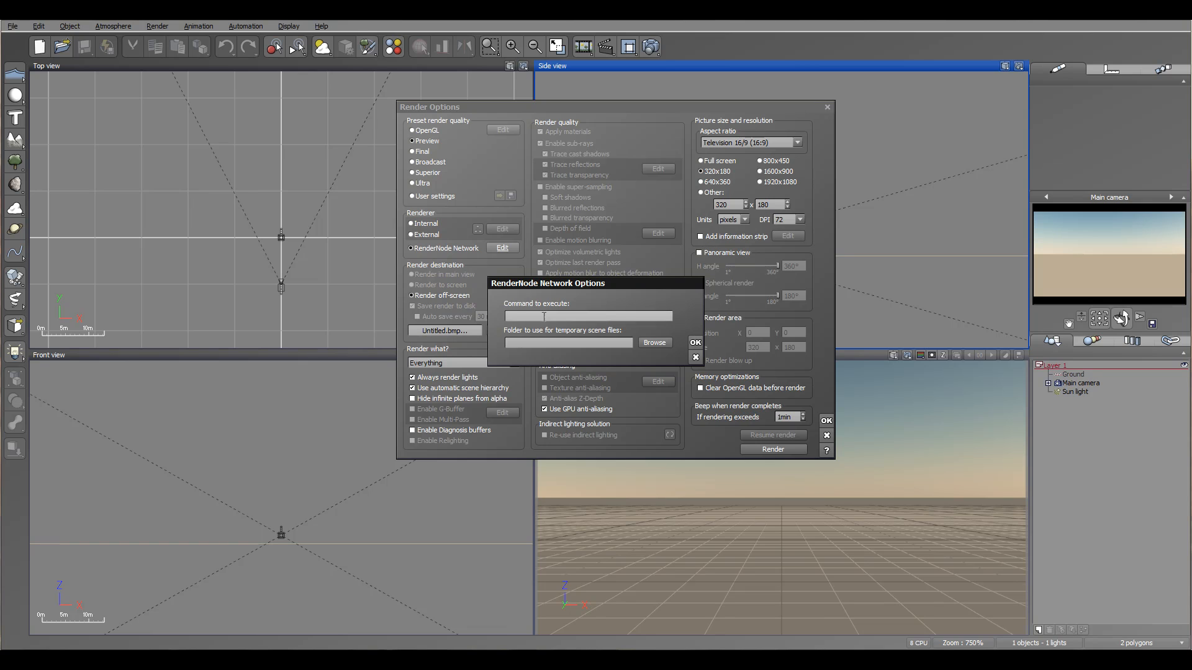
pyautogui.click(694, 357)
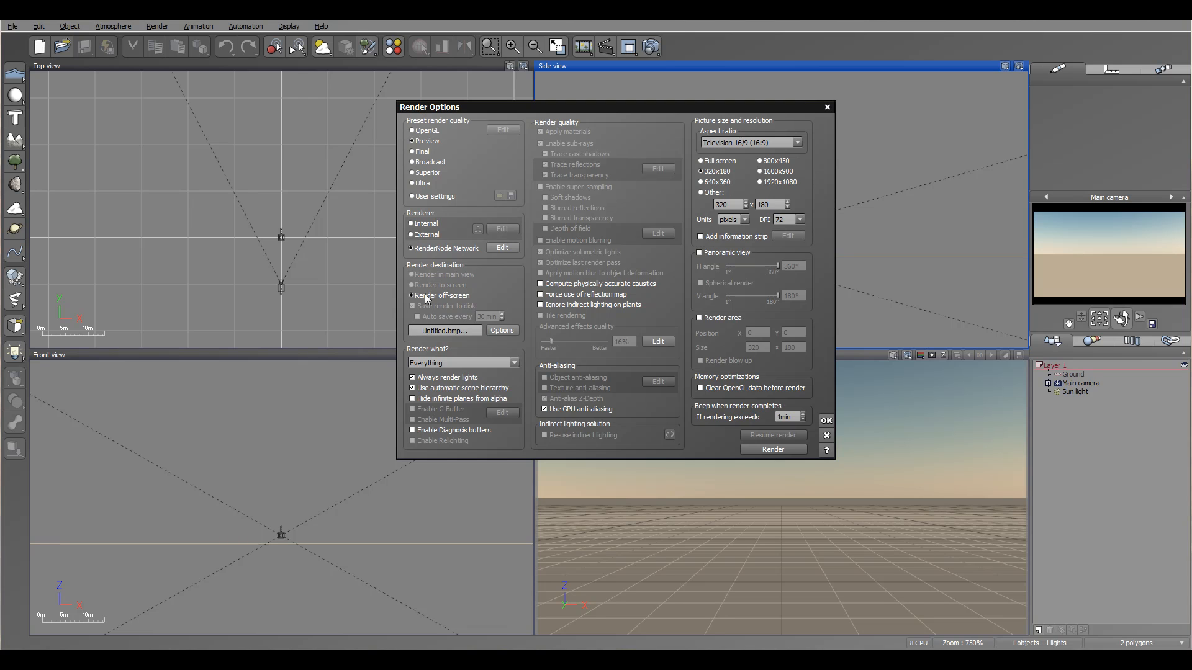
pyautogui.click(425, 235)
pyautogui.click(420, 225)
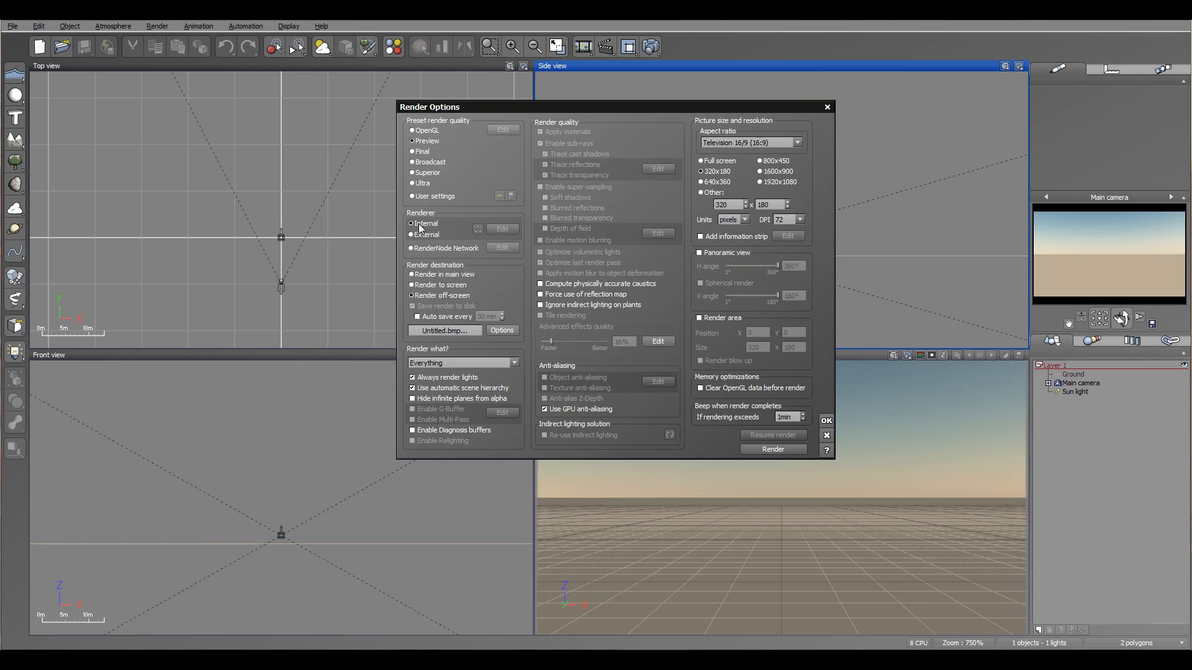
# Step: Set the render destination to Render to screen and accept the render options
pyautogui.click(423, 275)
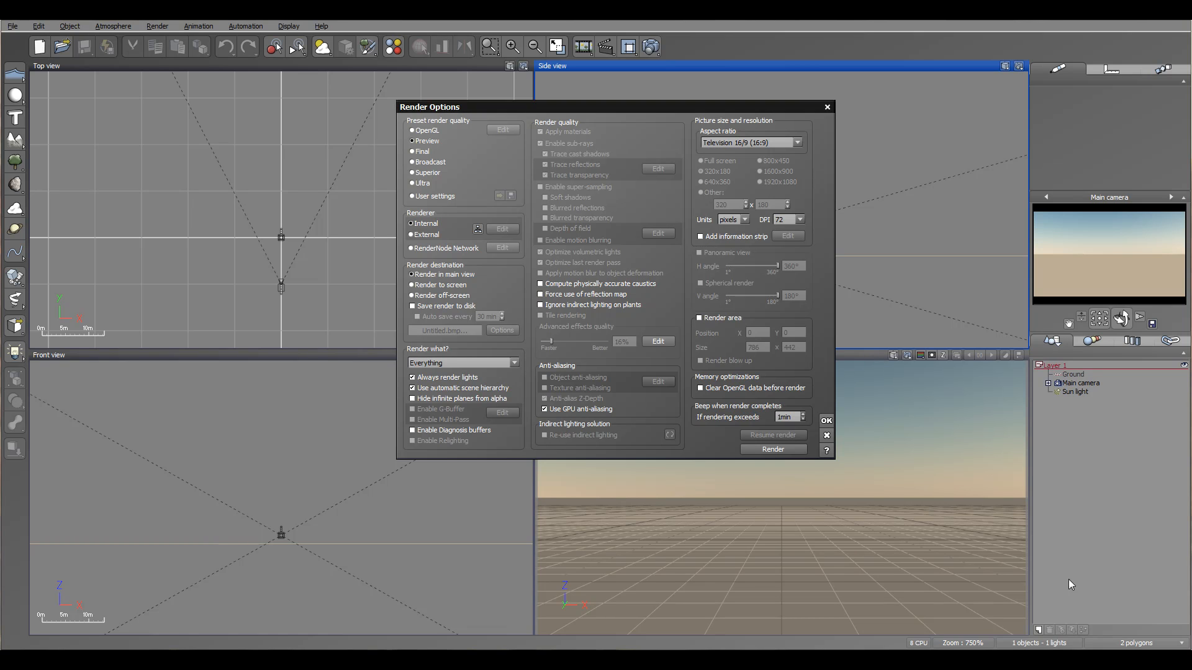
pyautogui.click(423, 285)
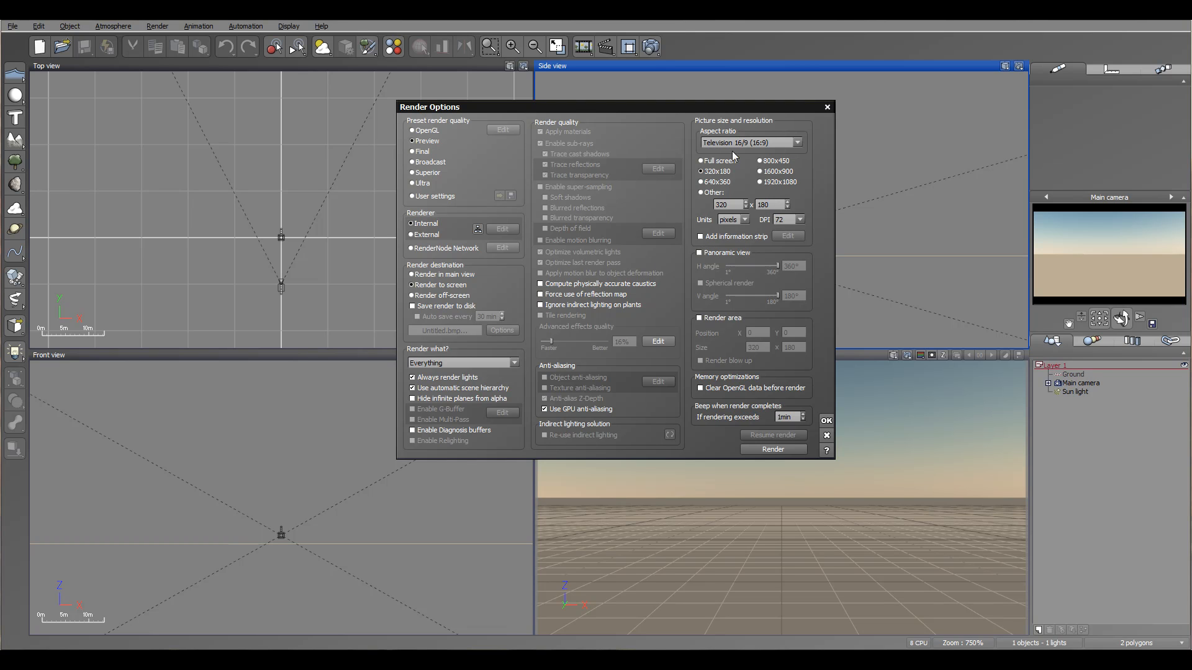
pyautogui.click(417, 295)
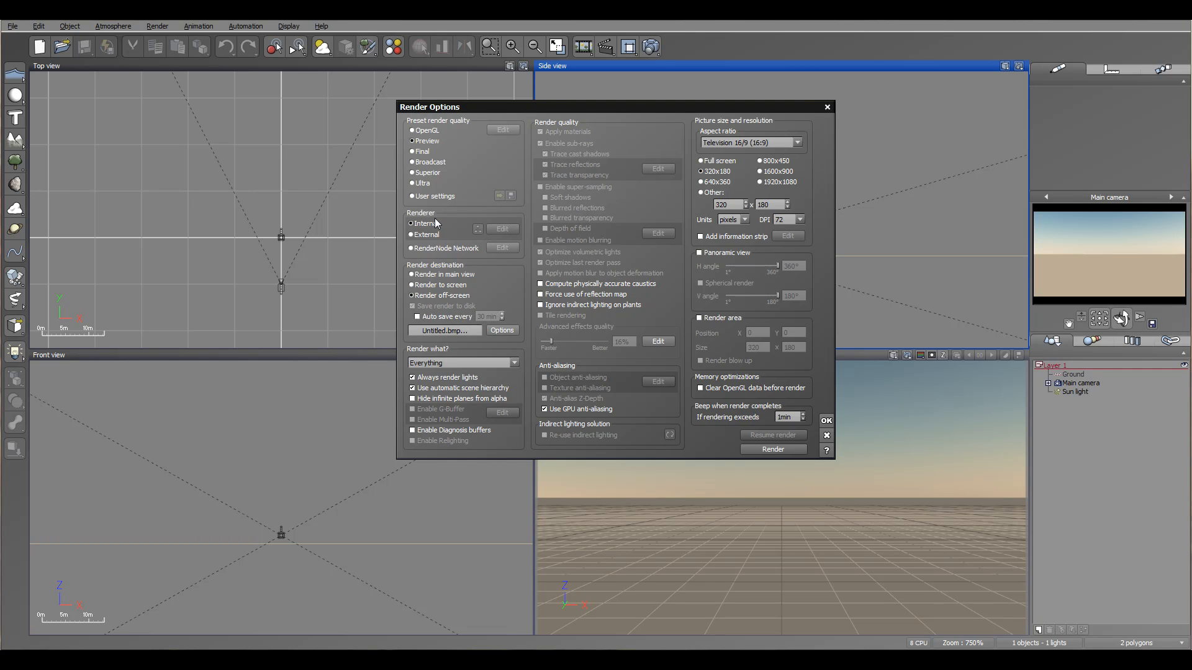
pyautogui.click(460, 284)
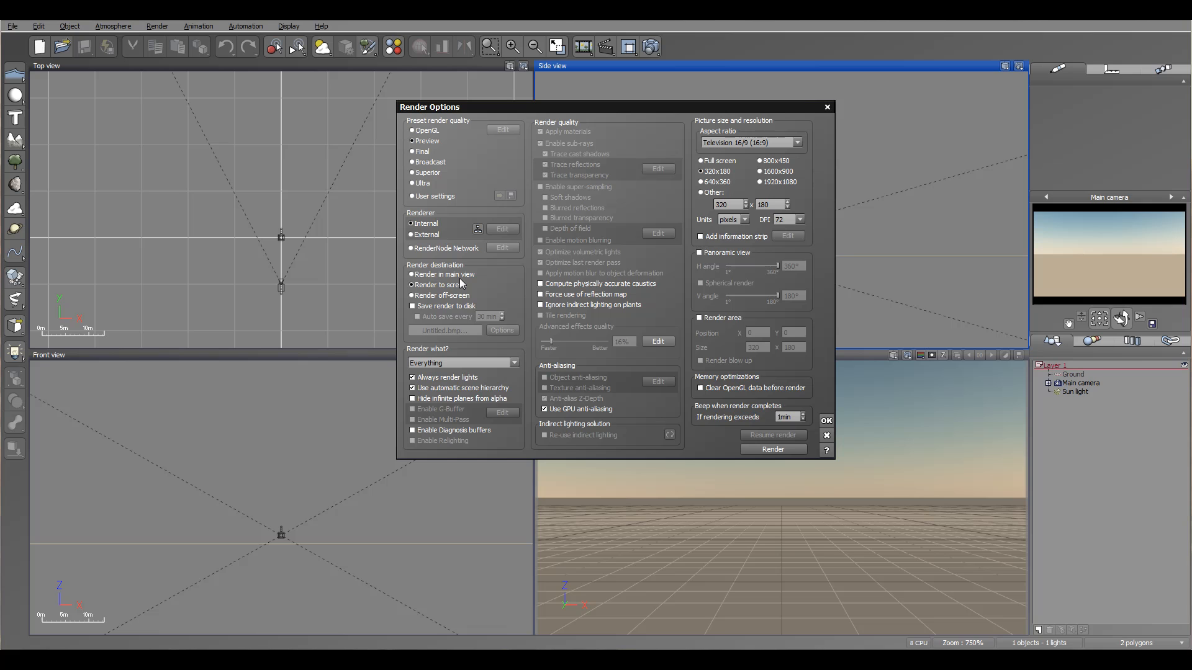
pyautogui.click(422, 296)
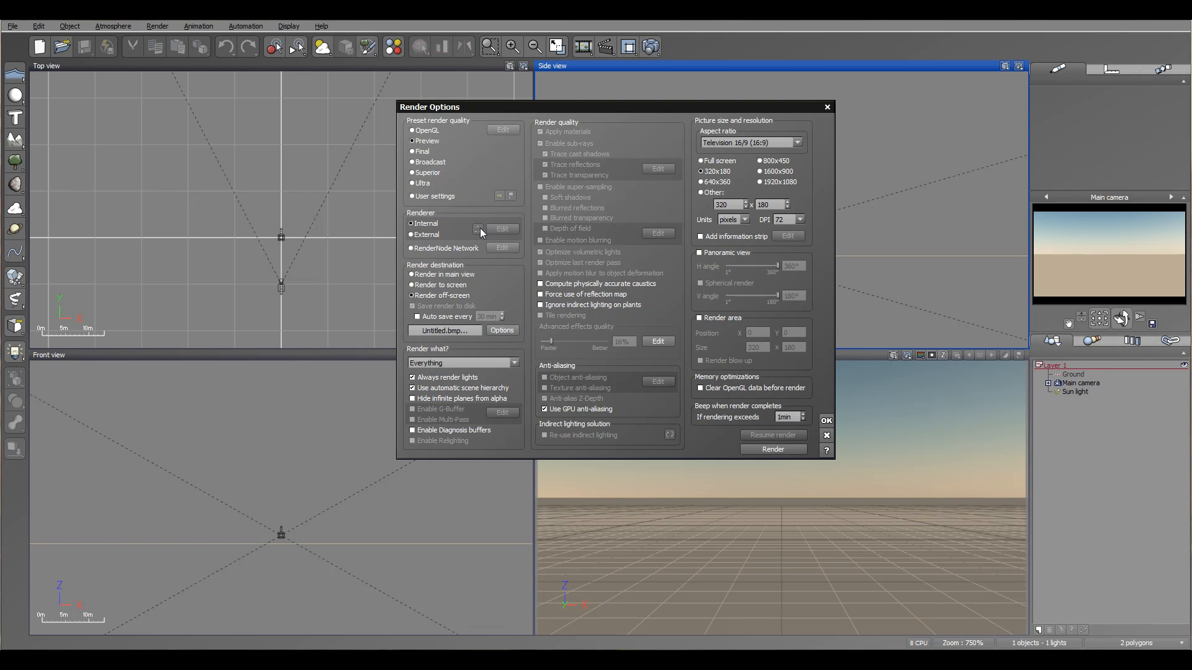
pyautogui.click(446, 285)
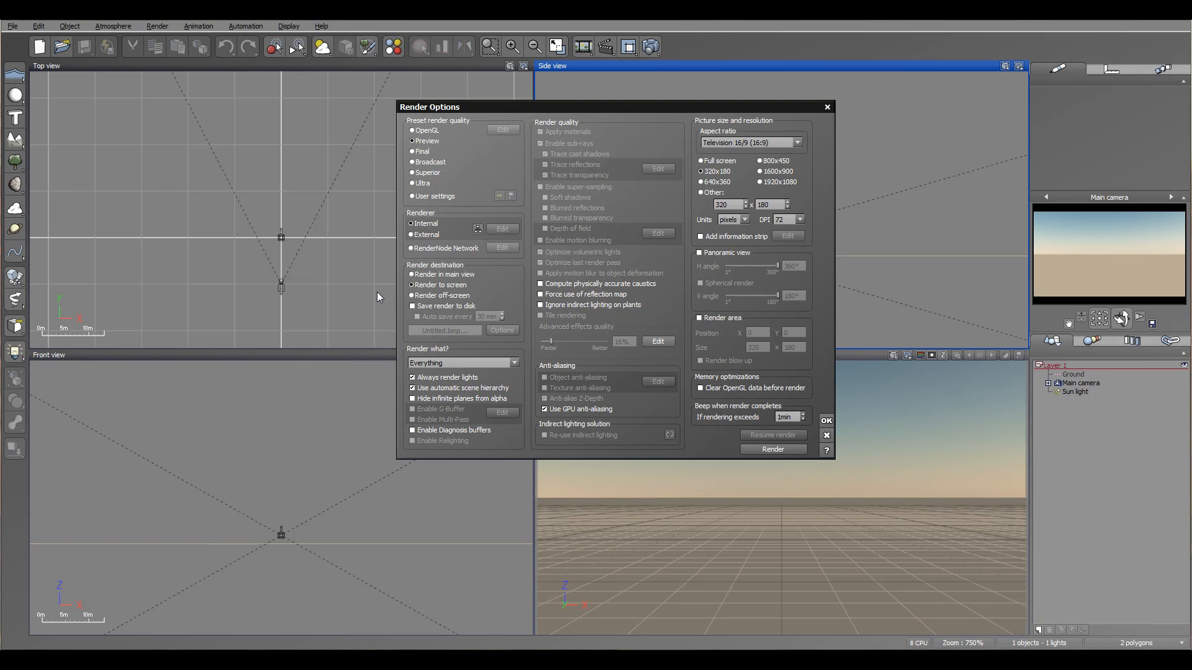
pyautogui.click(460, 306)
pyautogui.click(422, 308)
pyautogui.click(827, 422)
# Step: Check the list of installed RenderCow Pack licenses and close it
pyautogui.click(322, 27)
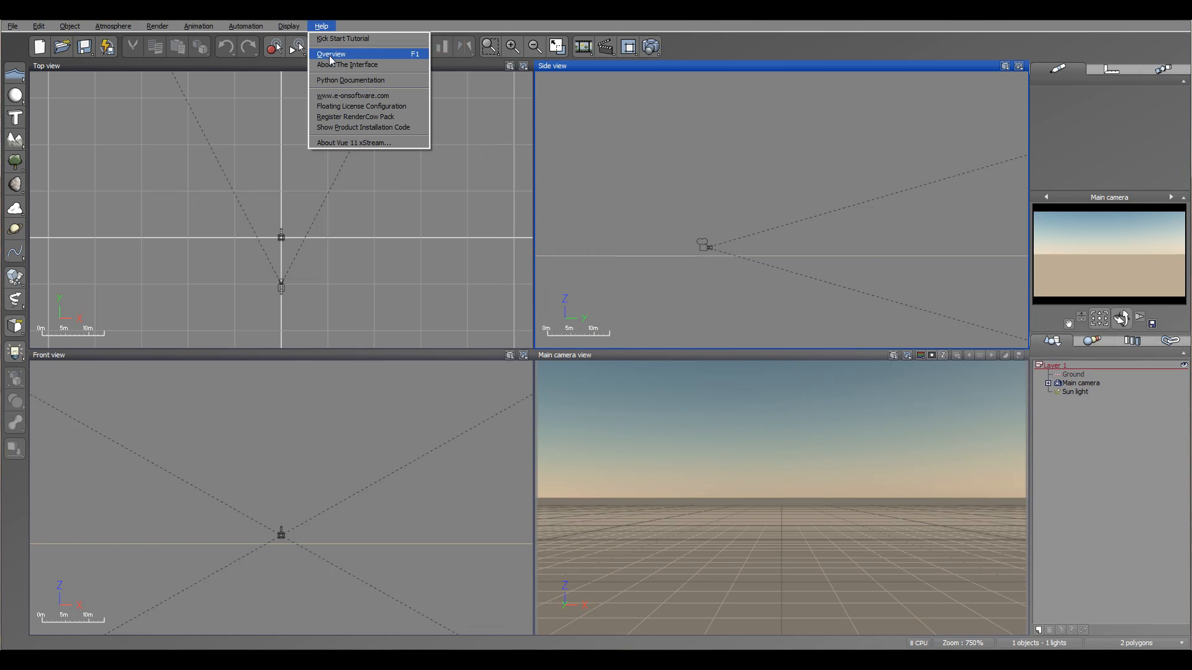
pyautogui.click(378, 117)
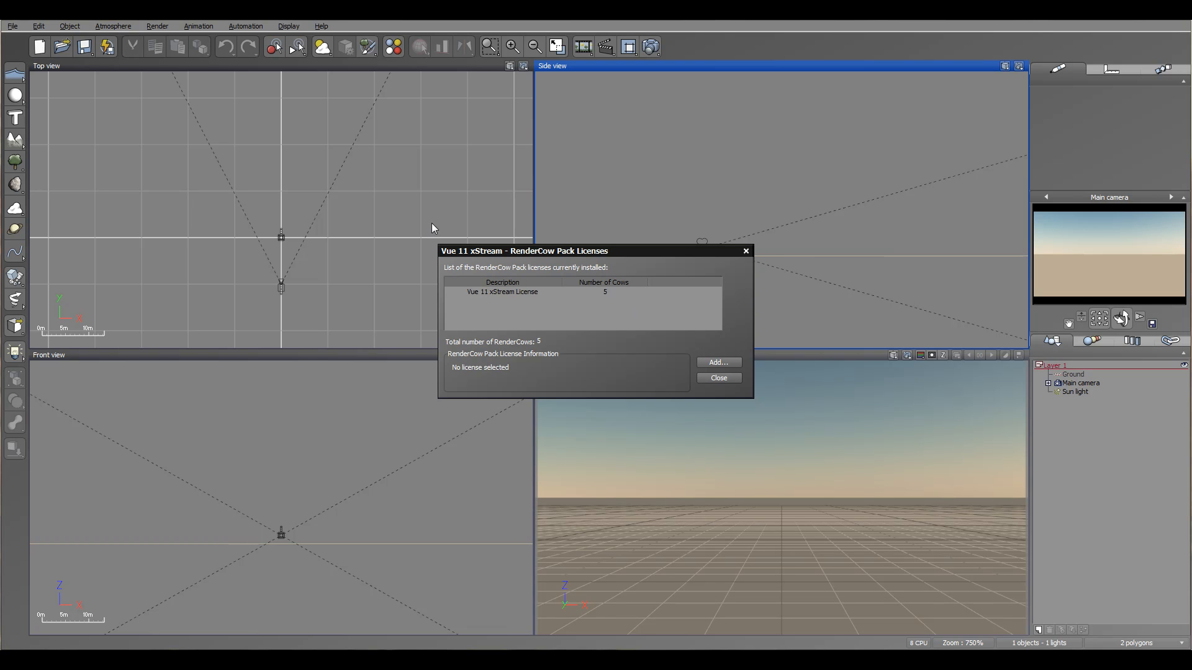
pyautogui.moveTo(577, 251); pyautogui.dragTo(674, 203)
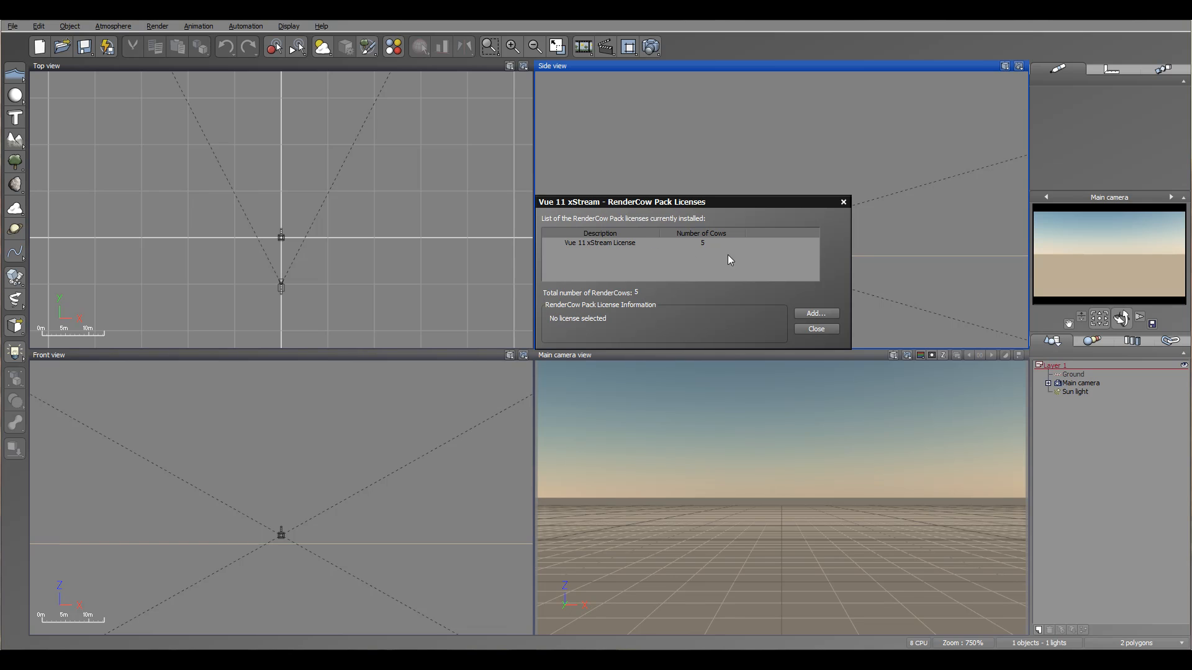
pyautogui.click(831, 333)
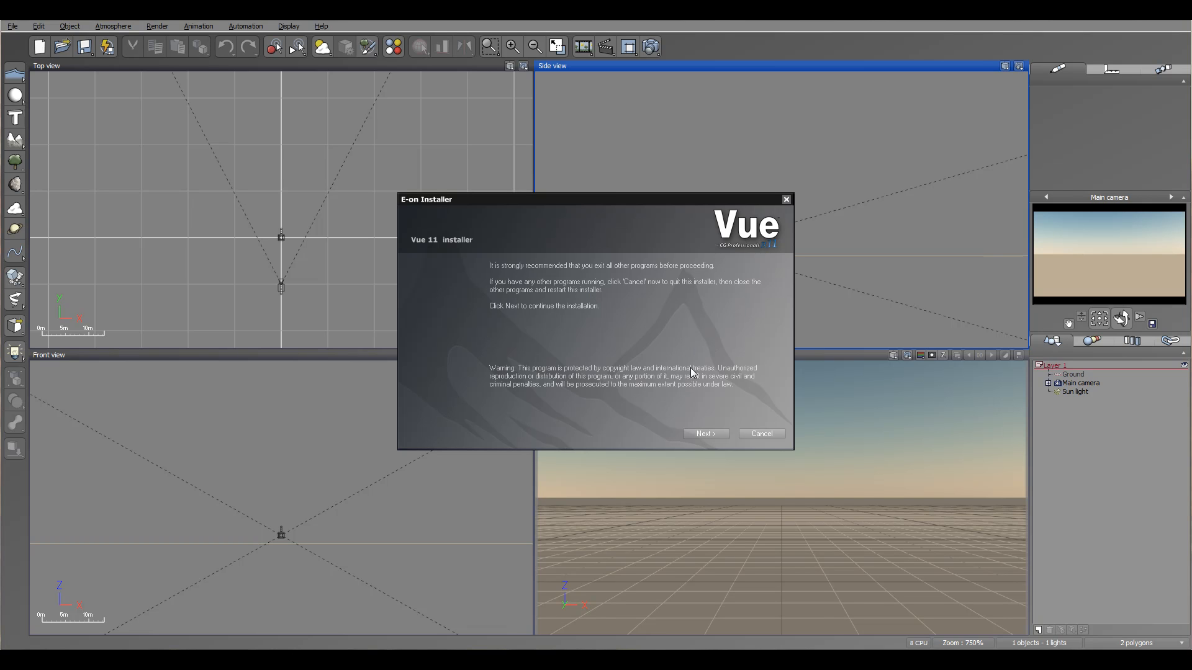
# Step: In the Vue 11 installer, choose Vue 11 Network Renderers as the version to install
pyautogui.click(711, 434)
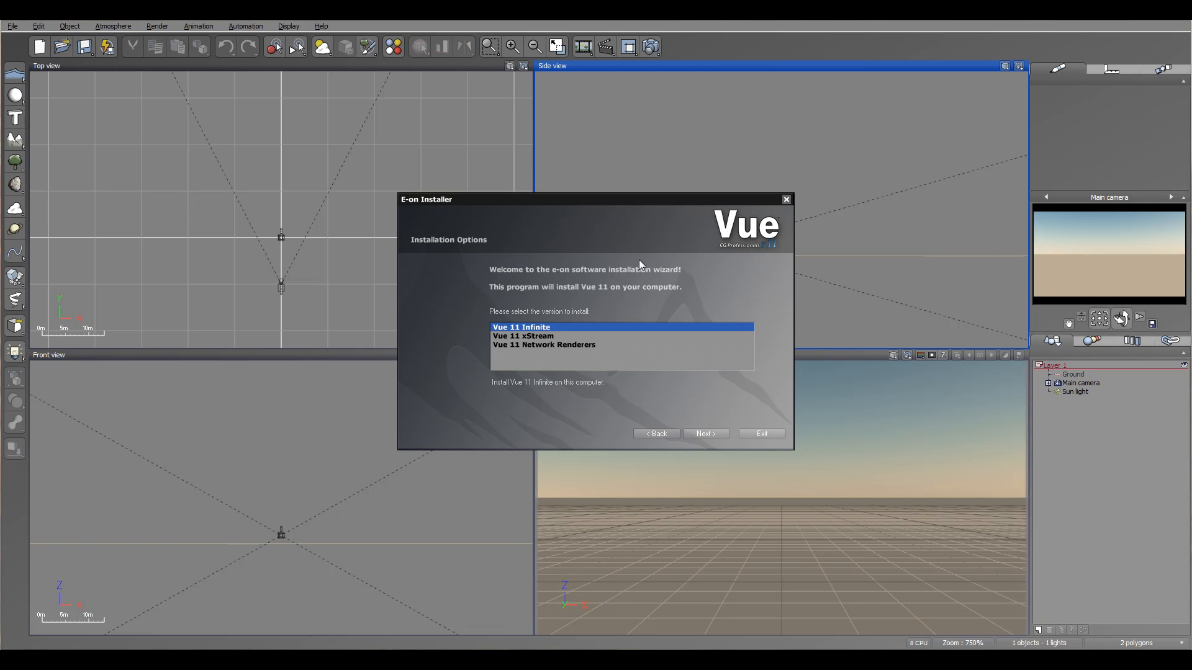
pyautogui.click(542, 345)
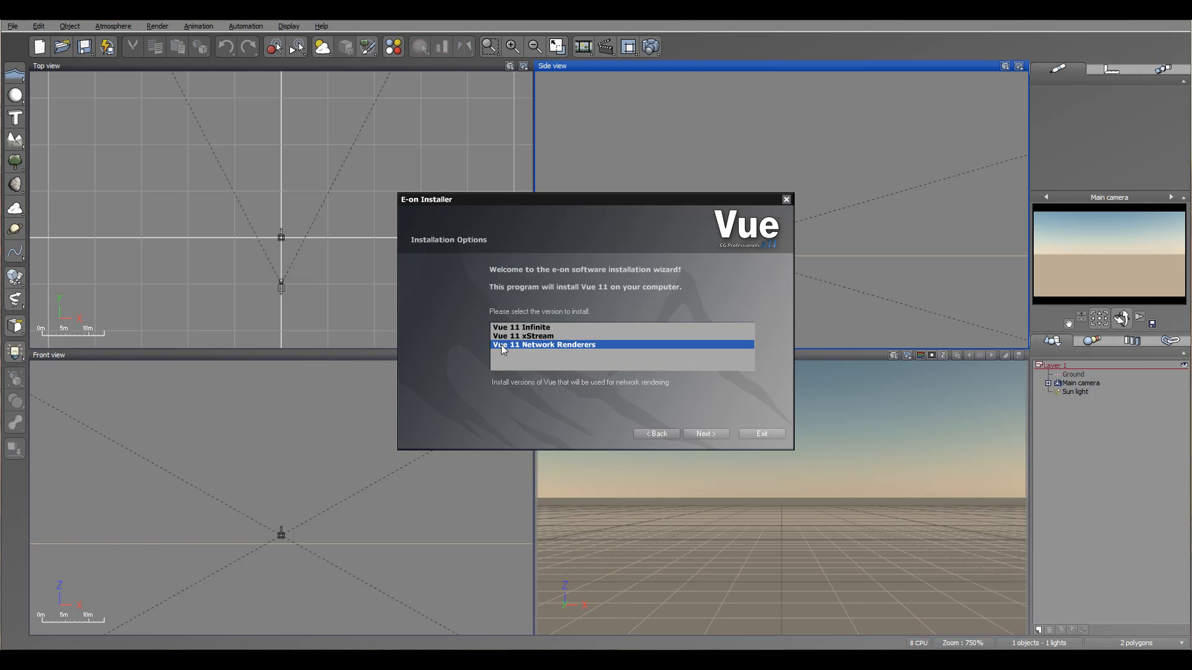
pyautogui.click(707, 434)
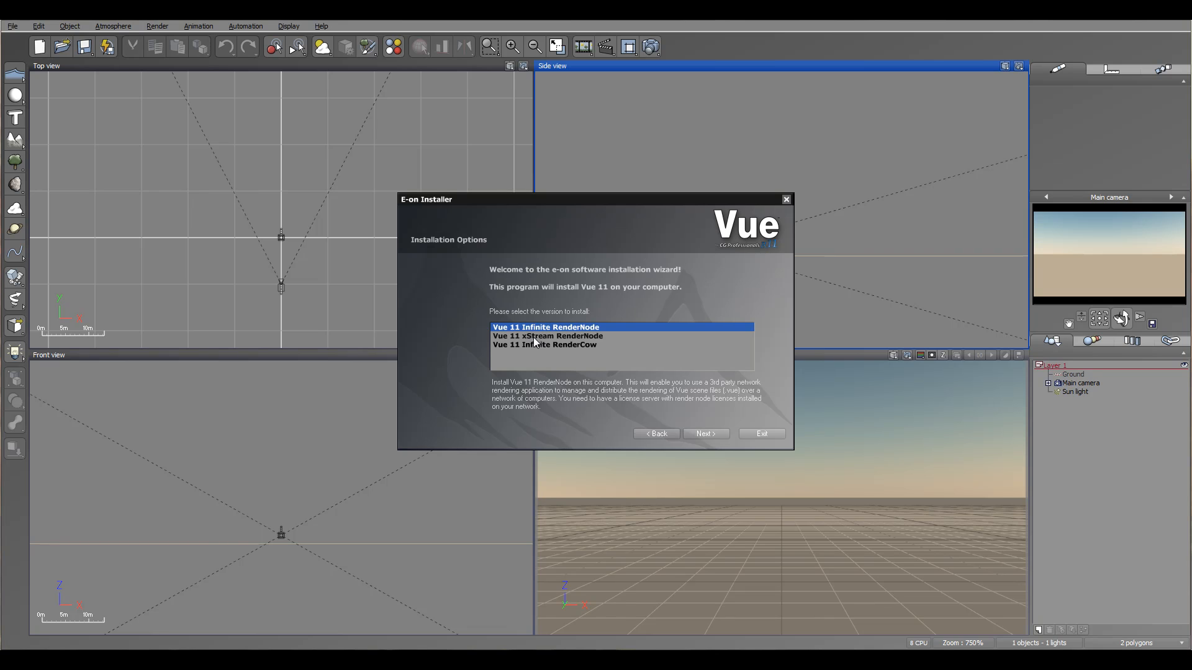
# Step: Install Vue 11 Infinite RenderCow with the prefilled user information, Full installation type and default folders
pyautogui.click(534, 336)
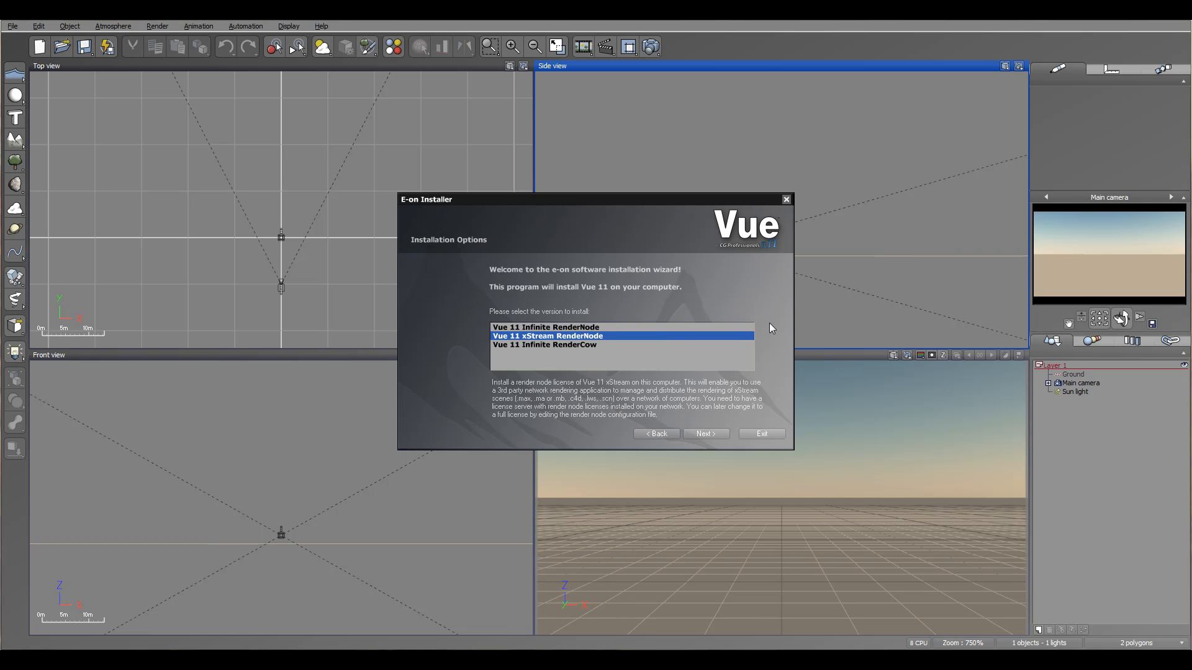
pyautogui.click(546, 344)
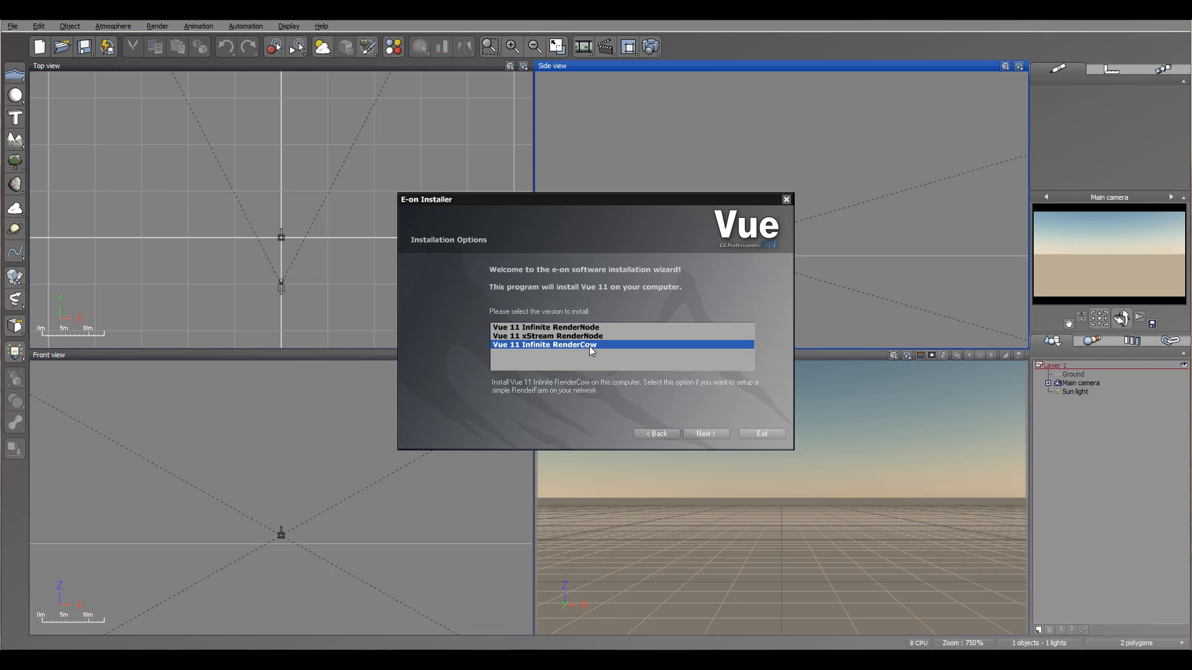
pyautogui.click(707, 434)
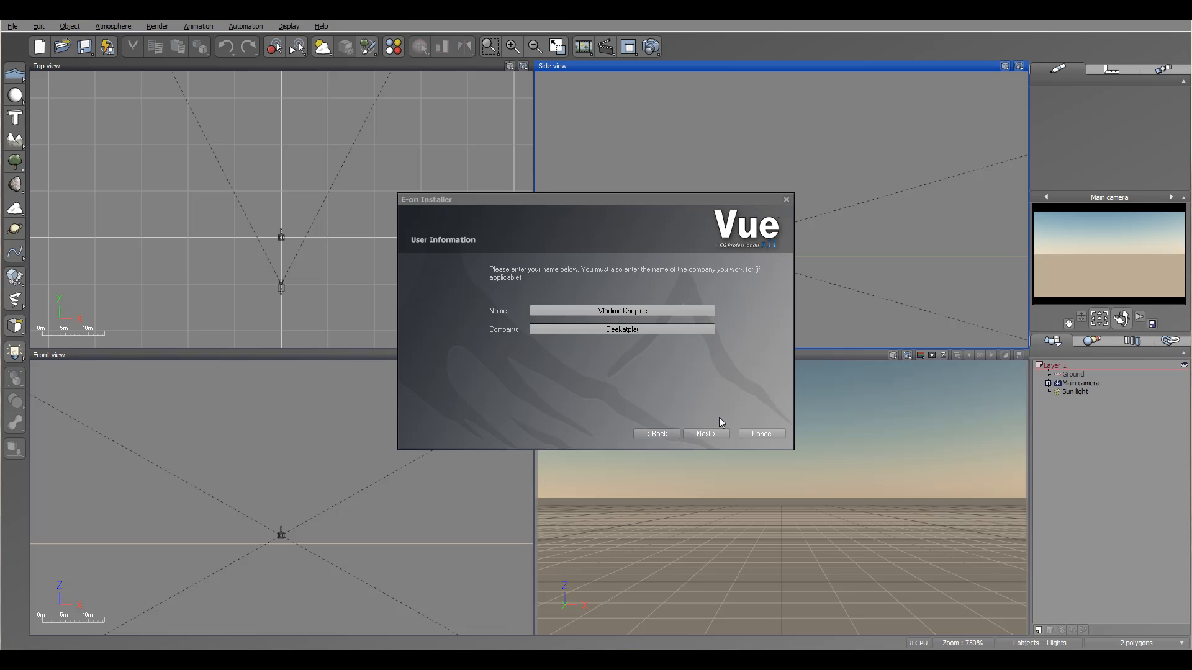
pyautogui.click(706, 434)
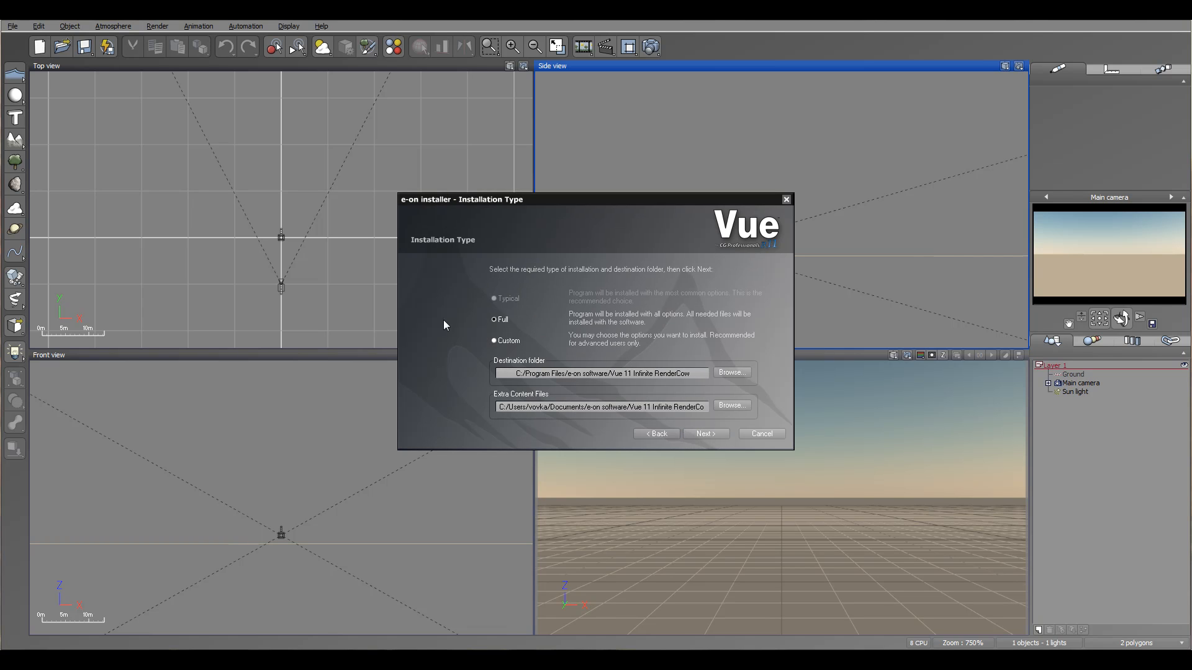
pyautogui.click(714, 434)
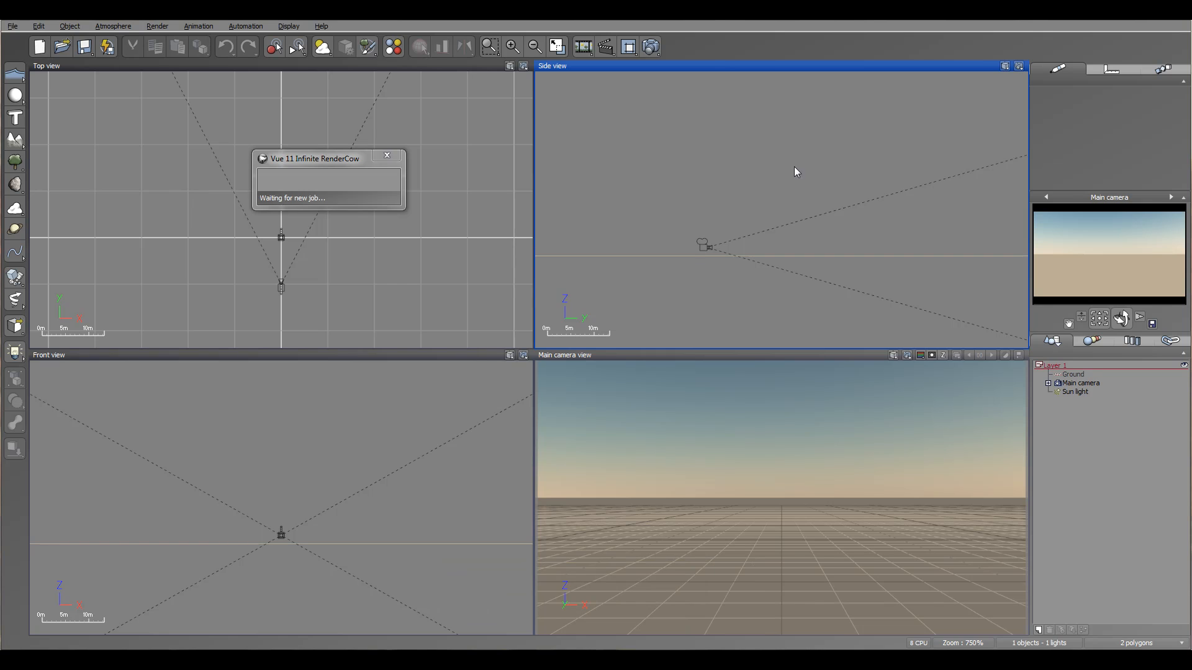
# Step: Enlarge the Vue 11 Infinite RenderCow window and move it to the middle of the workspace
pyautogui.moveTo(301, 161); pyautogui.dragTo(384, 174)
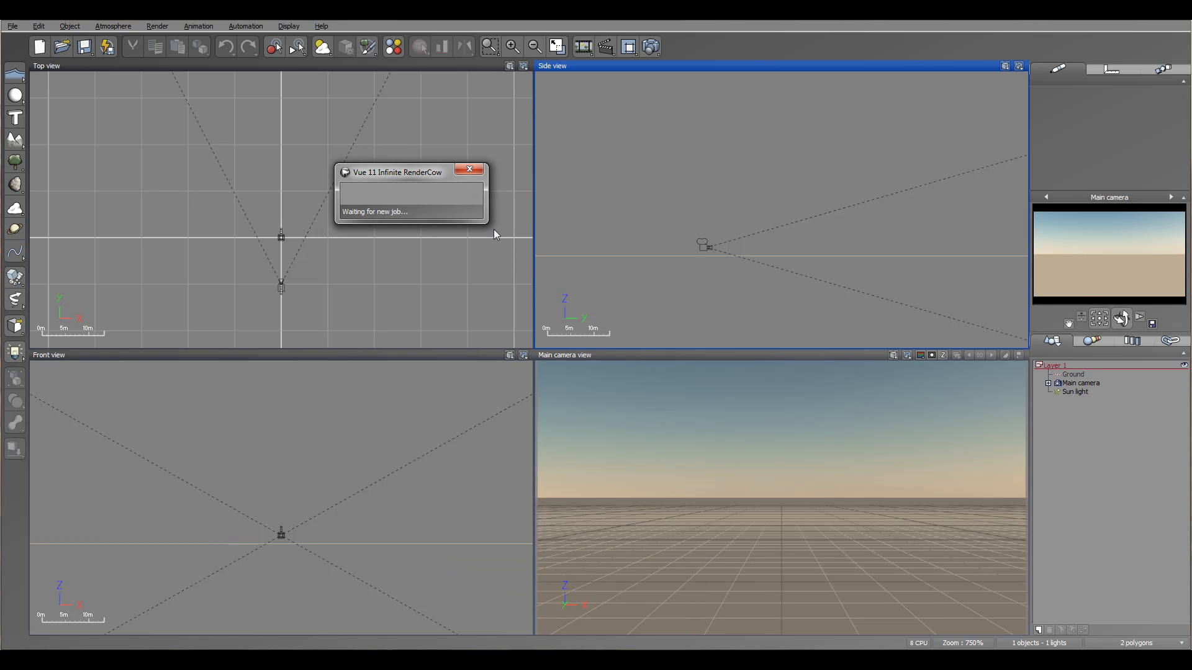
pyautogui.moveTo(483, 220); pyautogui.dragTo(672, 309)
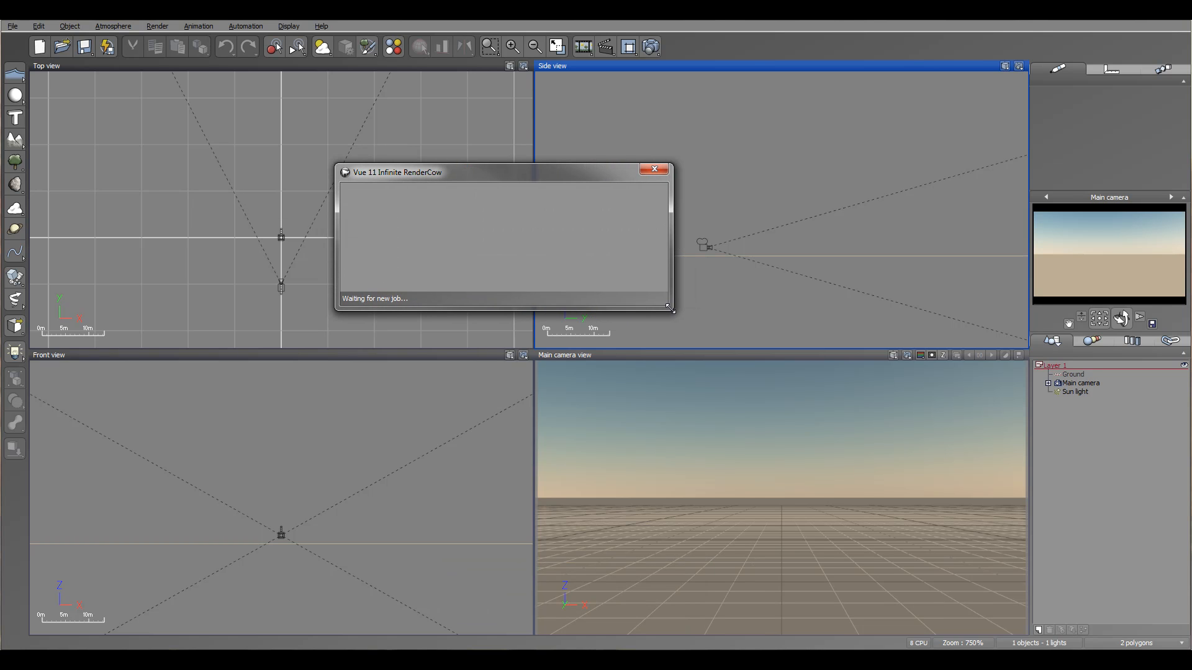
pyautogui.moveTo(482, 174); pyautogui.dragTo(587, 215)
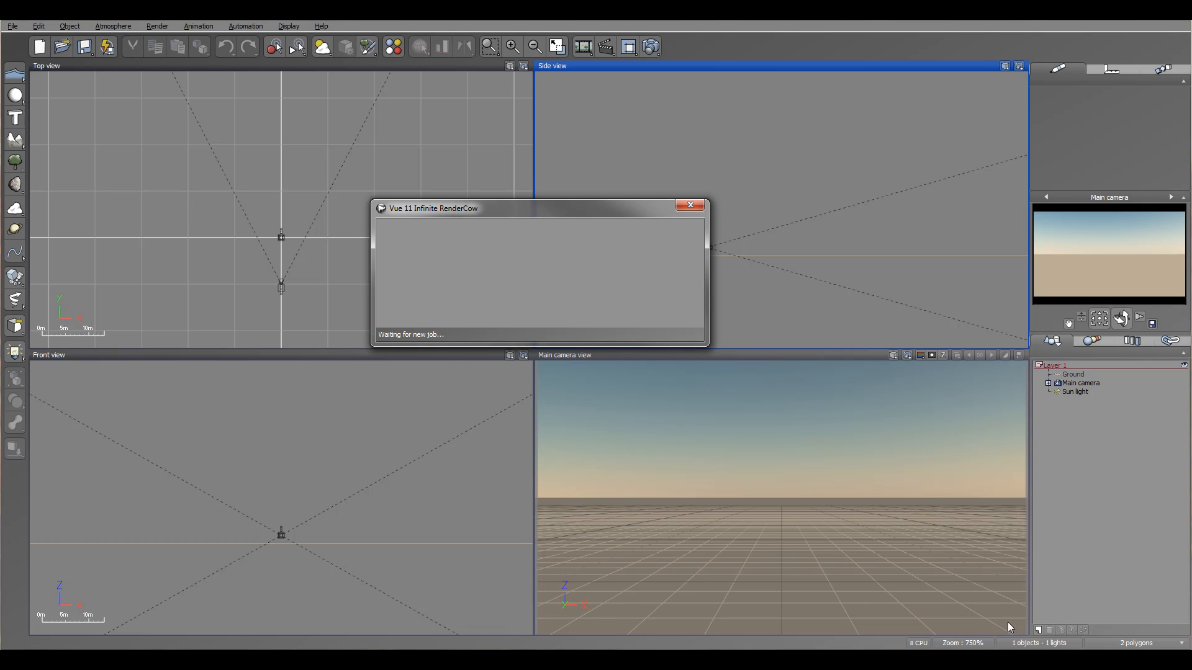
# Step: Check the RenderCow's port number and announce port settings, and close them unchanged
pyautogui.rightClick(1082, 659)
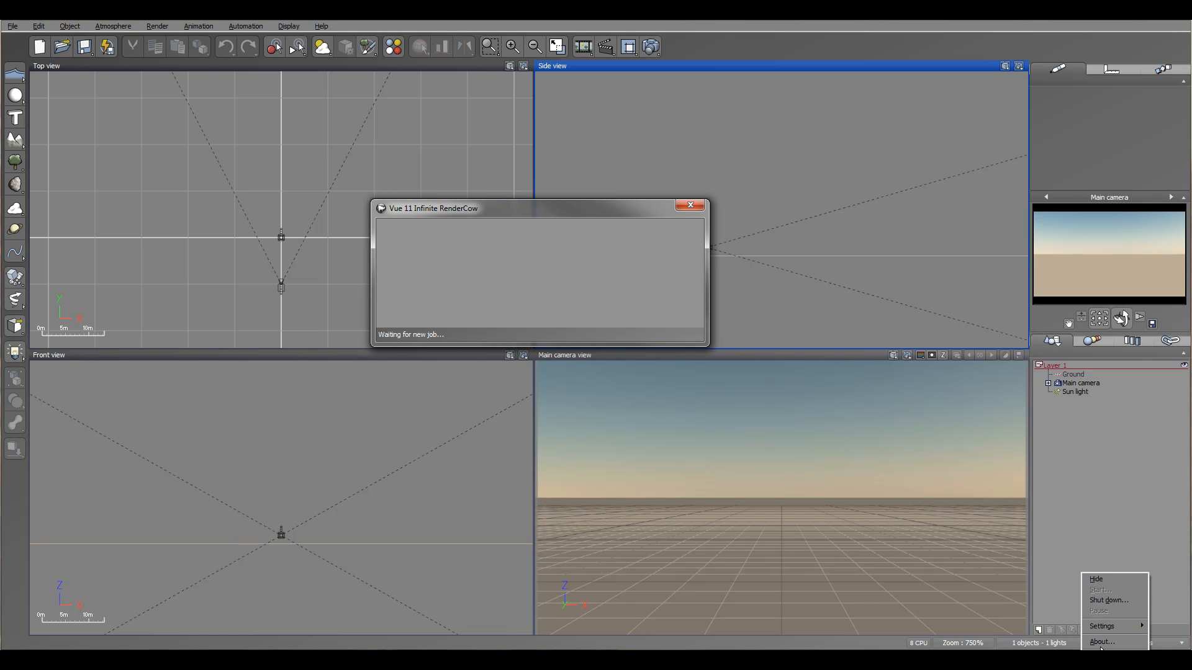
pyautogui.moveTo(1104, 629)
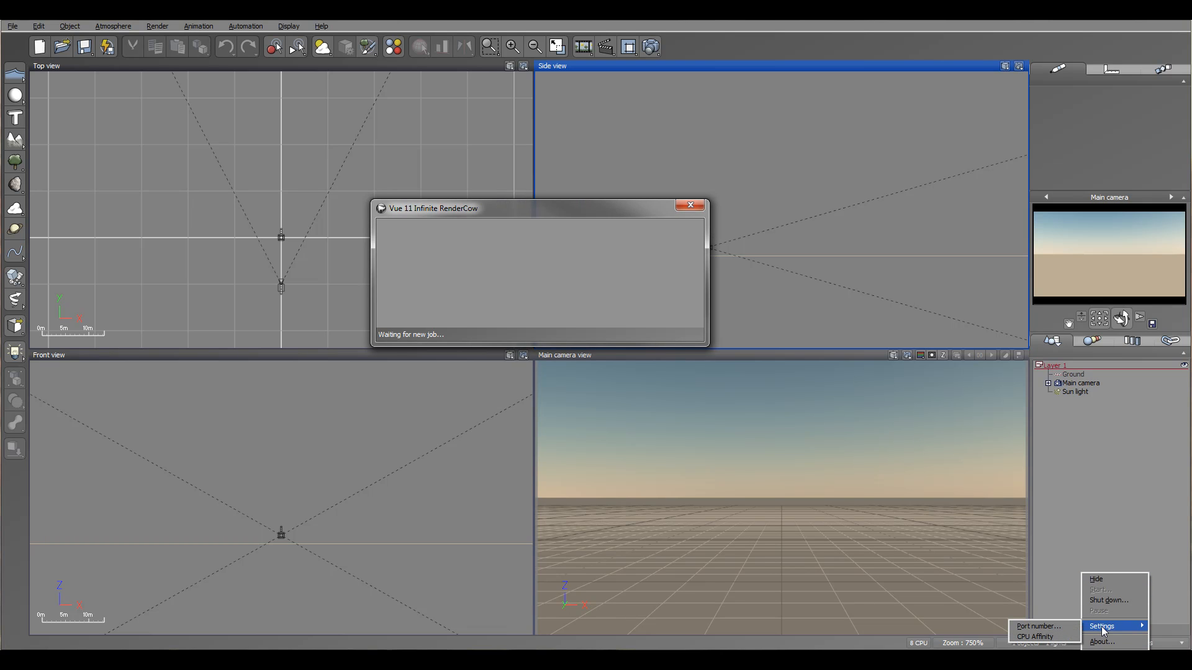
pyautogui.click(1046, 627)
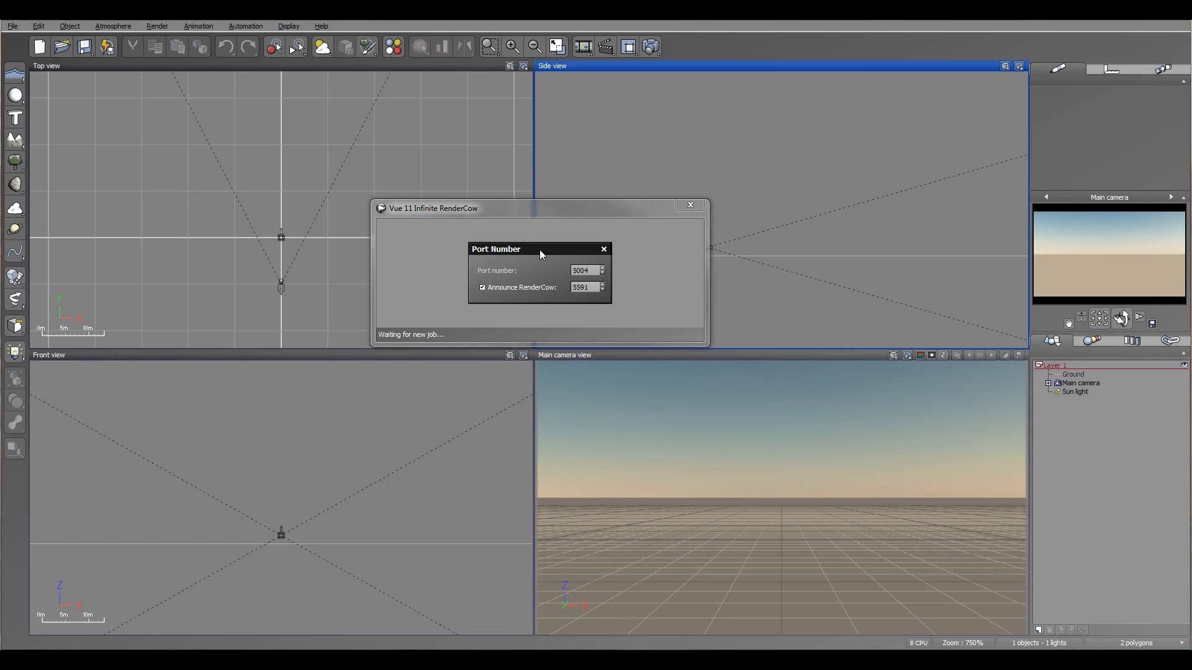
pyautogui.moveTo(539, 249); pyautogui.dragTo(539, 273)
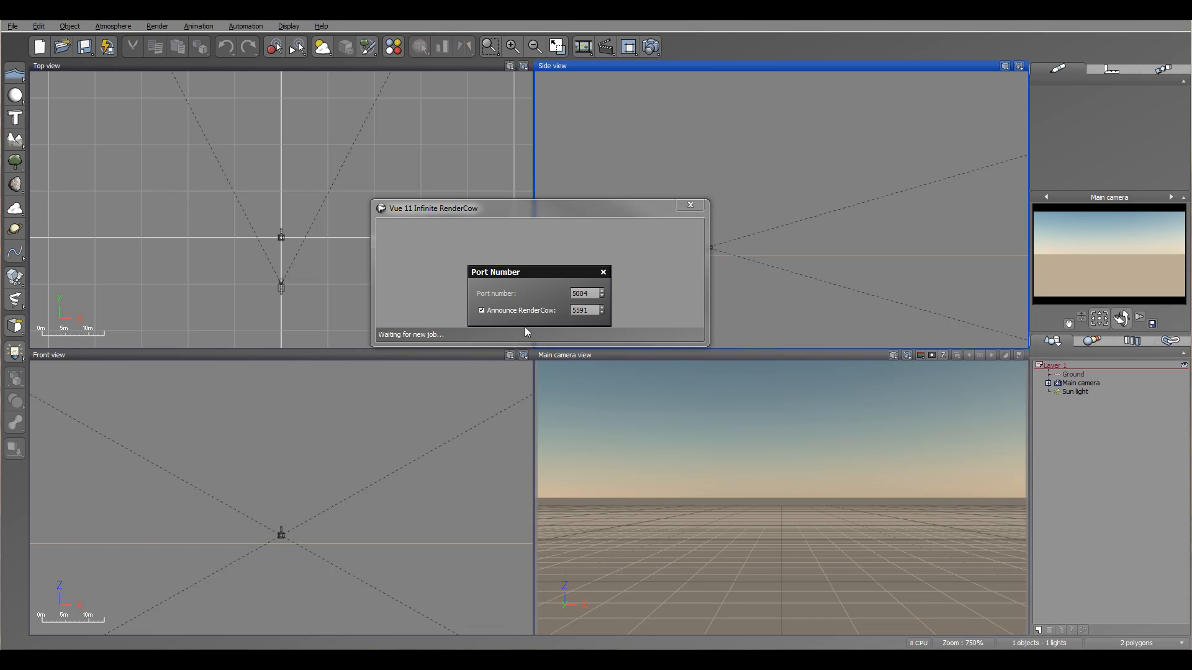
pyautogui.click(603, 273)
# Step: Move the RenderCow window aside, add a sphere to the scene and lower it in the side view
pyautogui.moveTo(530, 195); pyautogui.dragTo(708, 180)
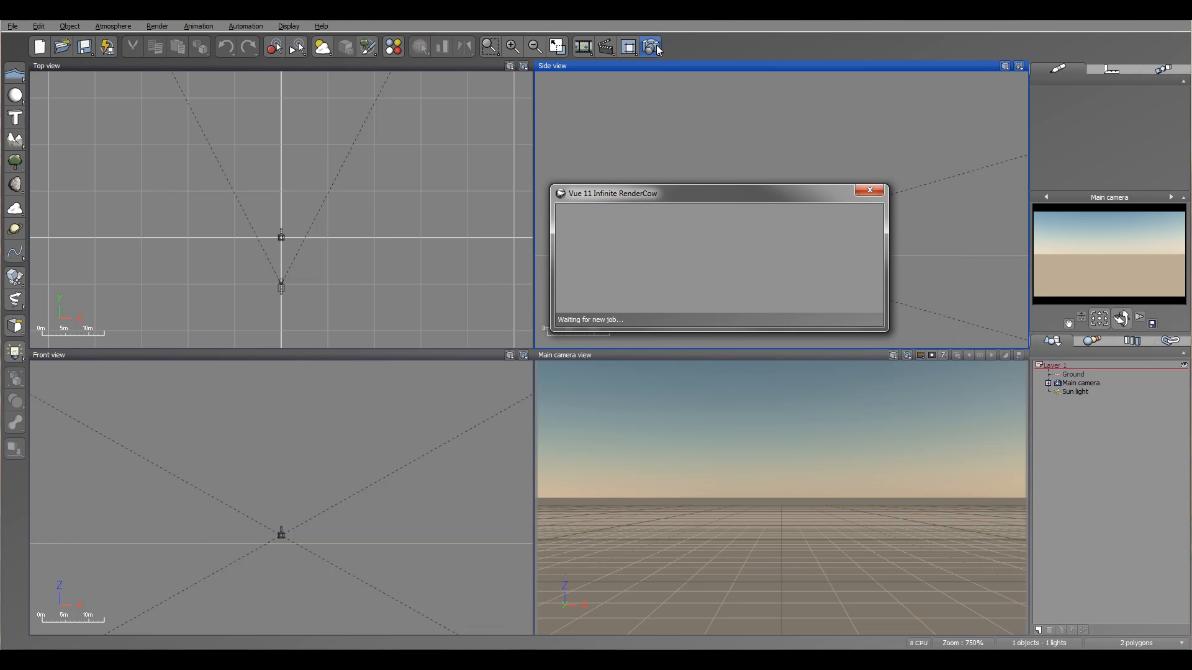
pyautogui.click(15, 95)
pyautogui.moveTo(786, 205); pyautogui.dragTo(785, 234)
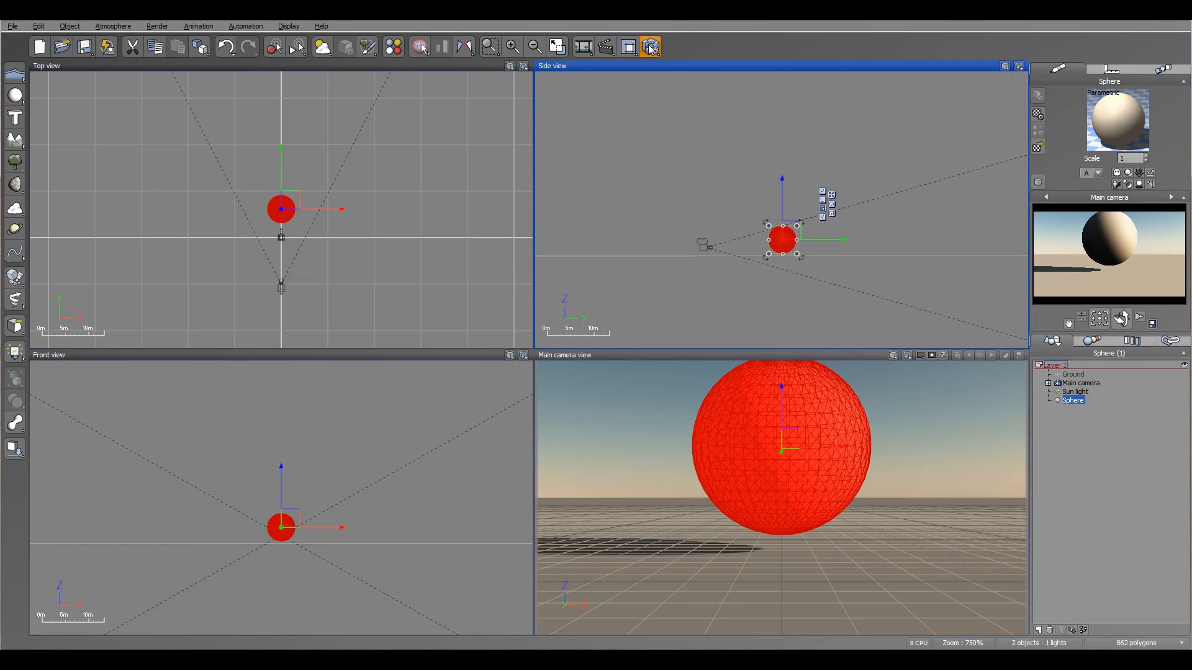
# Step: Open the internal renderer's network rendering manager from the render options and turn on auto-discovery of RenderCows
pyautogui.click(650, 47)
pyautogui.click(500, 229)
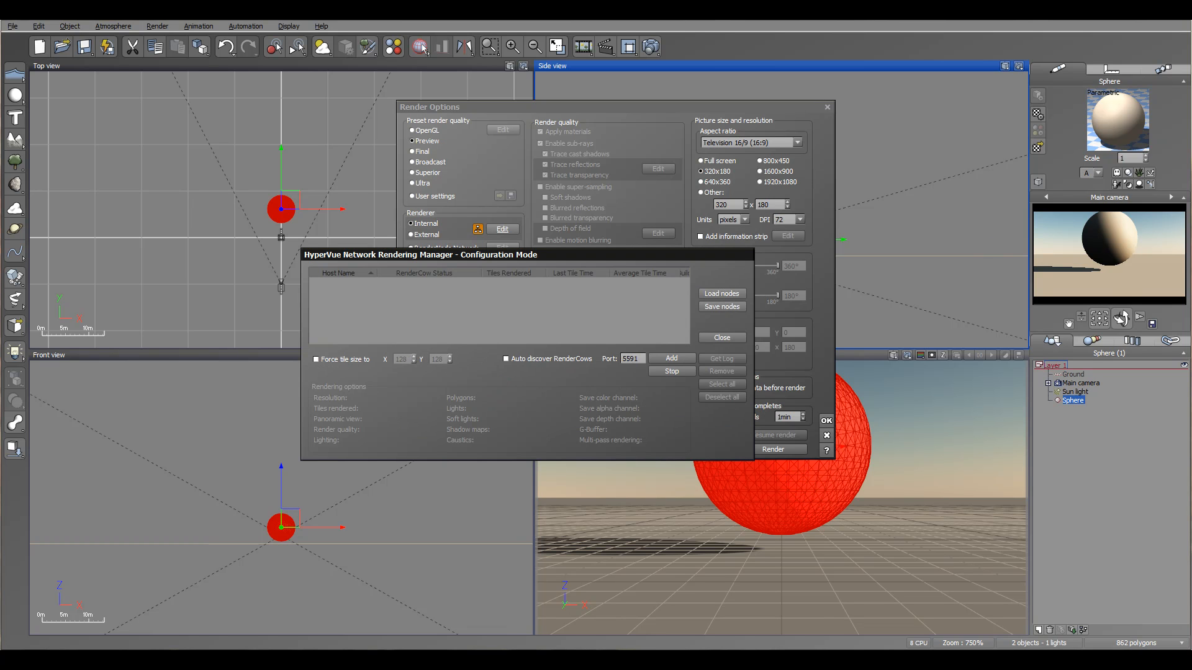
pyautogui.moveTo(530, 255); pyautogui.dragTo(634, 213)
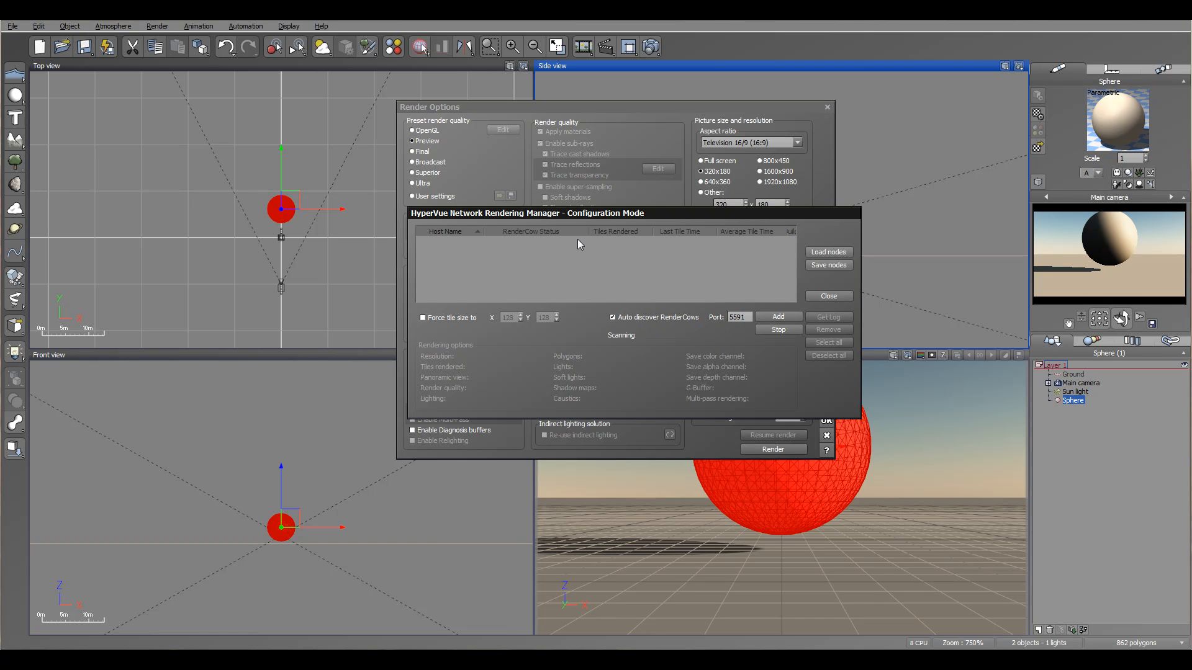
# Step: Add the RenderCow host on port 5591, turn off auto-discovery and select the host in the node list
pyautogui.click(741, 317)
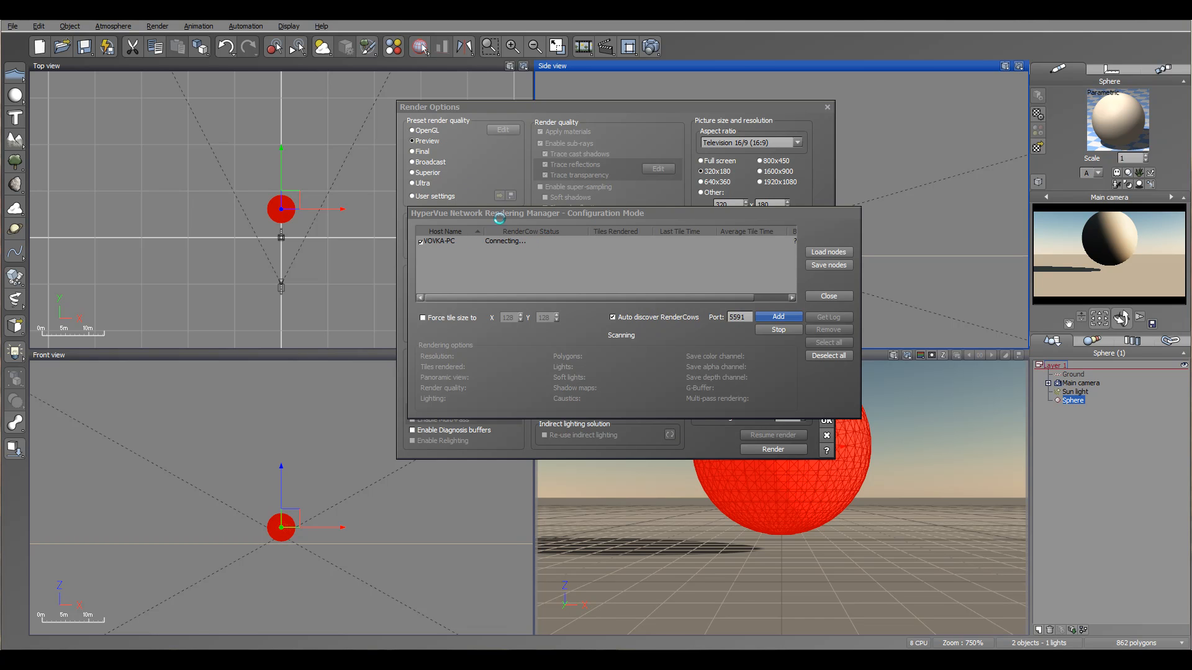
pyautogui.click(648, 317)
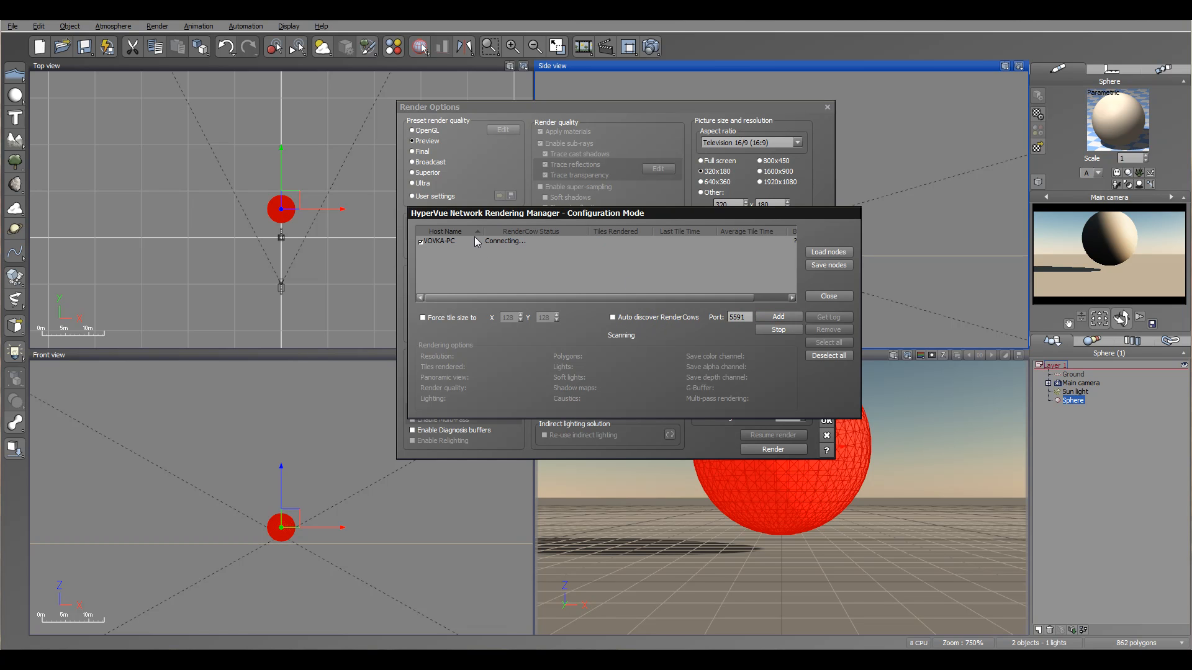
pyautogui.click(443, 240)
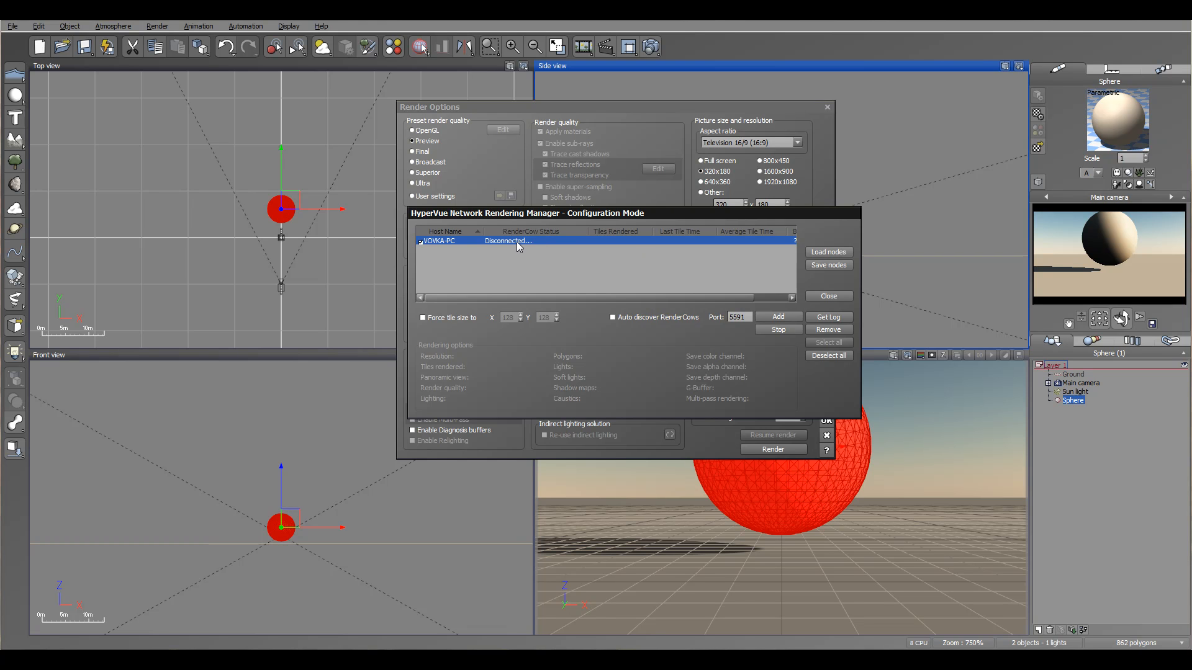
# Step: Exclude the listed RenderCow host from network rendering and include it again
pyautogui.moveTo(661, 213); pyautogui.dragTo(619, 232)
pyautogui.click(380, 261)
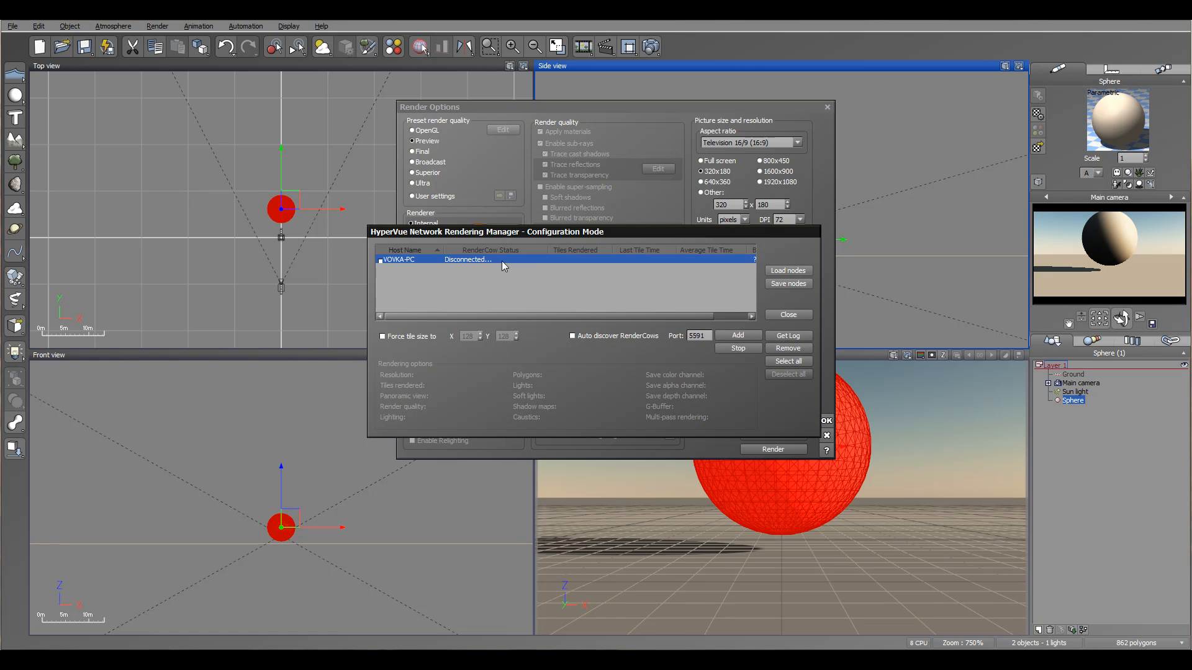
pyautogui.moveTo(620, 318)
pyautogui.mouseDown()
pyautogui.moveTo(717, 319)
pyautogui.moveTo(604, 318)
pyautogui.mouseUp()
pyautogui.click(381, 261)
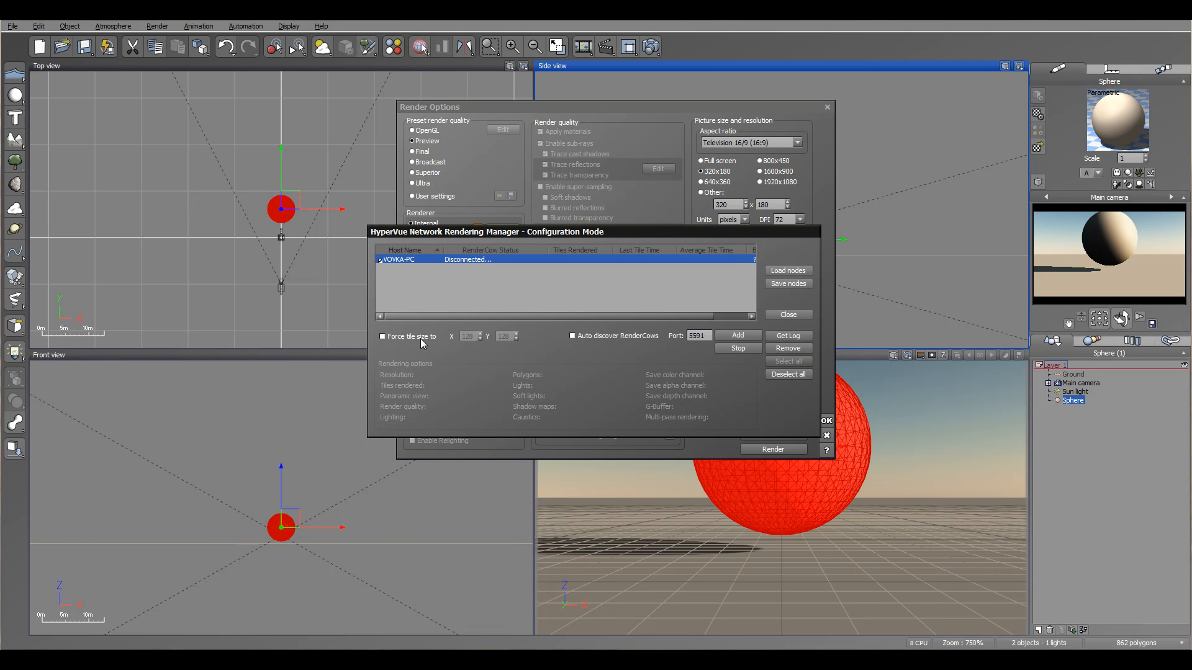
# Step: Force the render tile size to 128 by 128 and close the network rendering manager
pyautogui.click(387, 337)
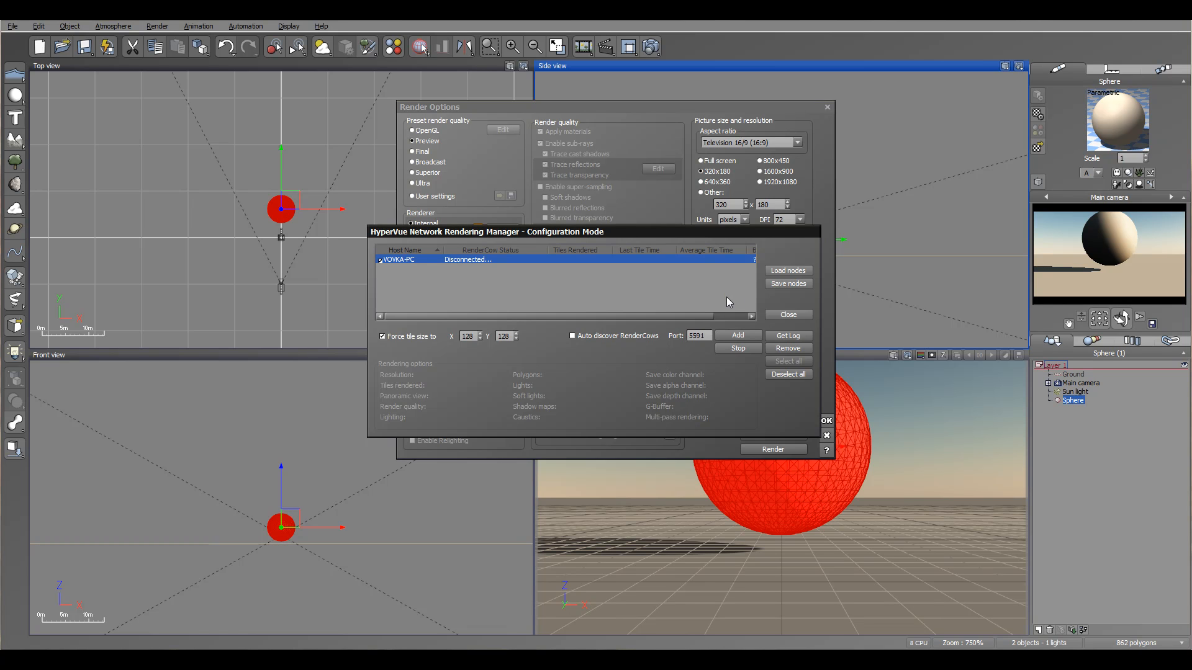
pyautogui.moveTo(697, 244); pyautogui.dragTo(702, 262)
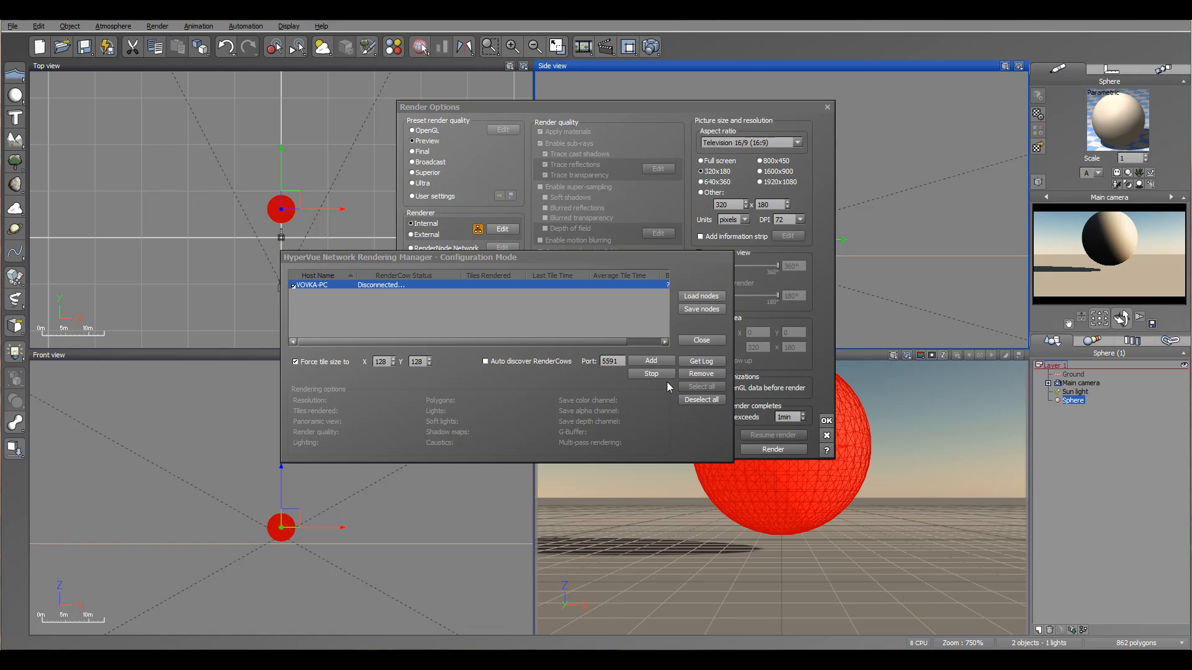
pyautogui.moveTo(531, 261); pyautogui.dragTo(587, 289)
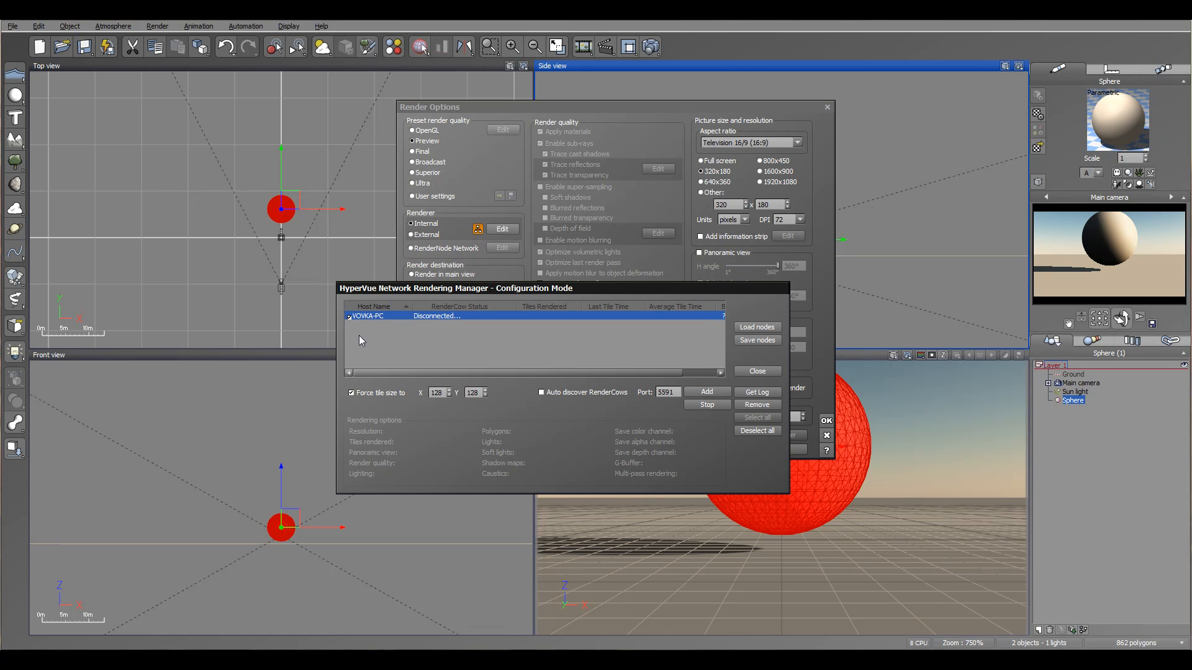
pyautogui.click(525, 348)
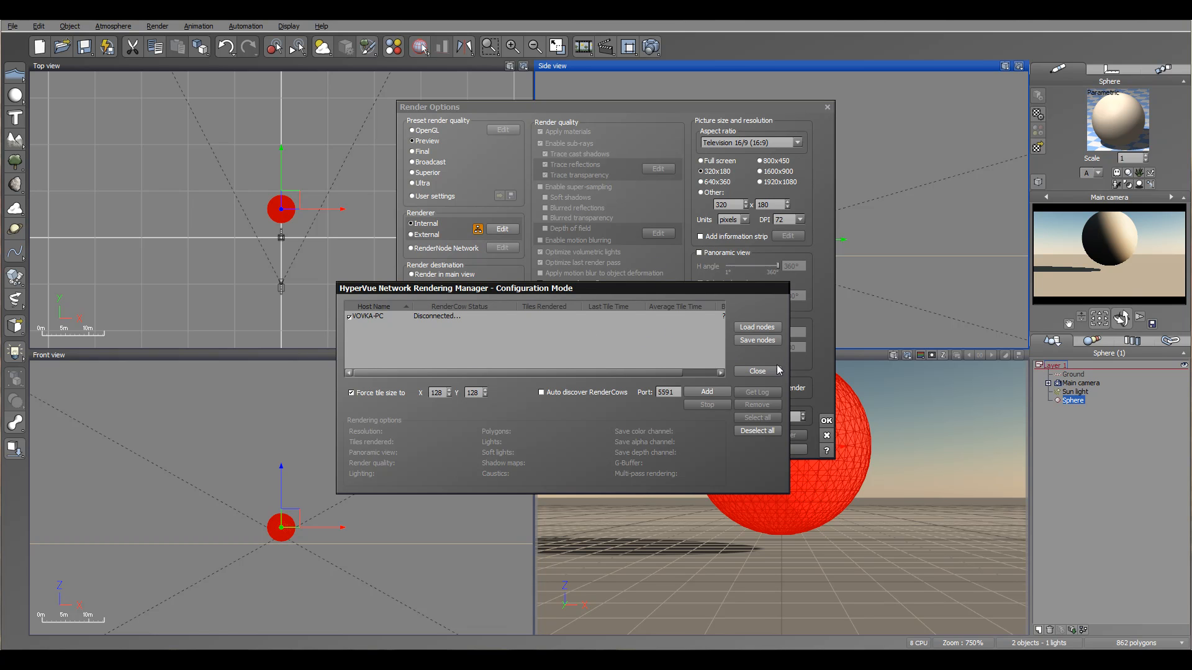
pyautogui.click(758, 371)
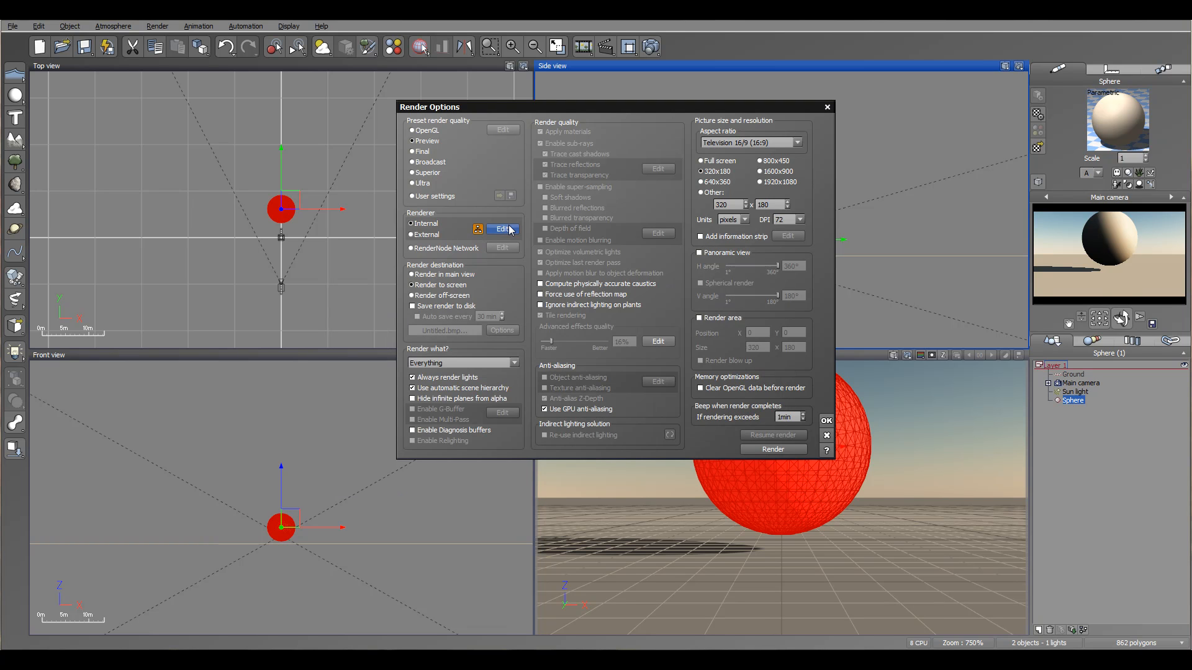